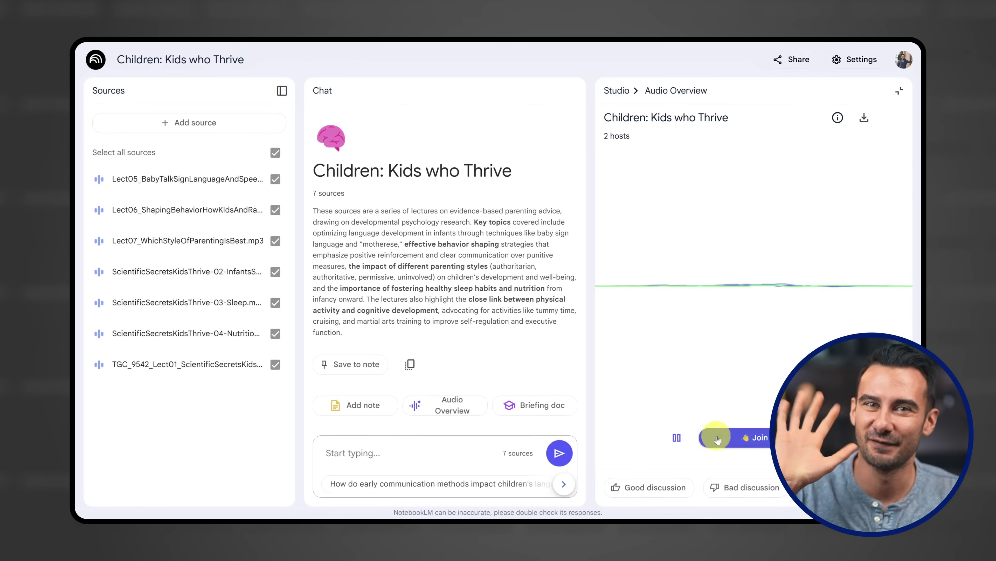
click(743, 437)
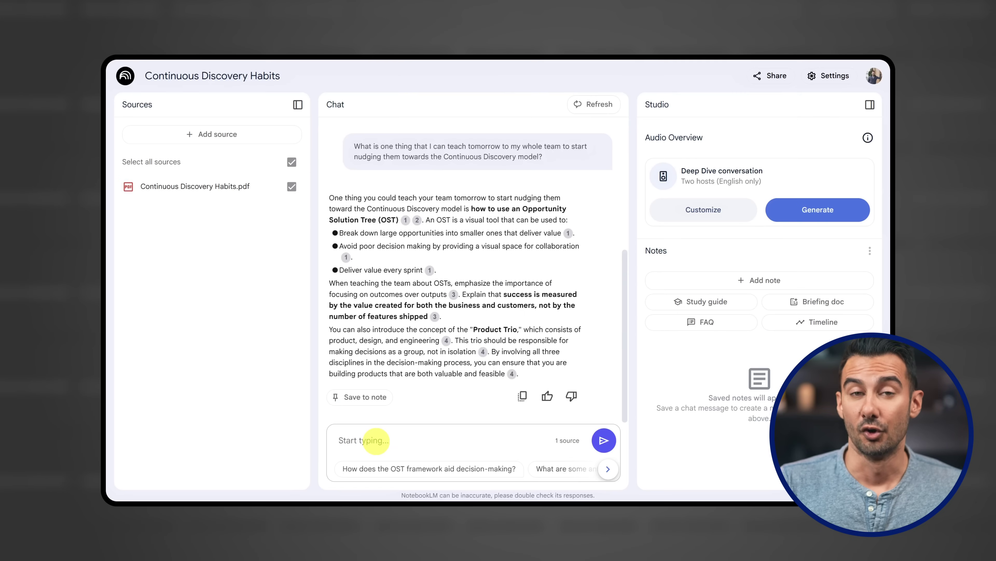
click(446, 340)
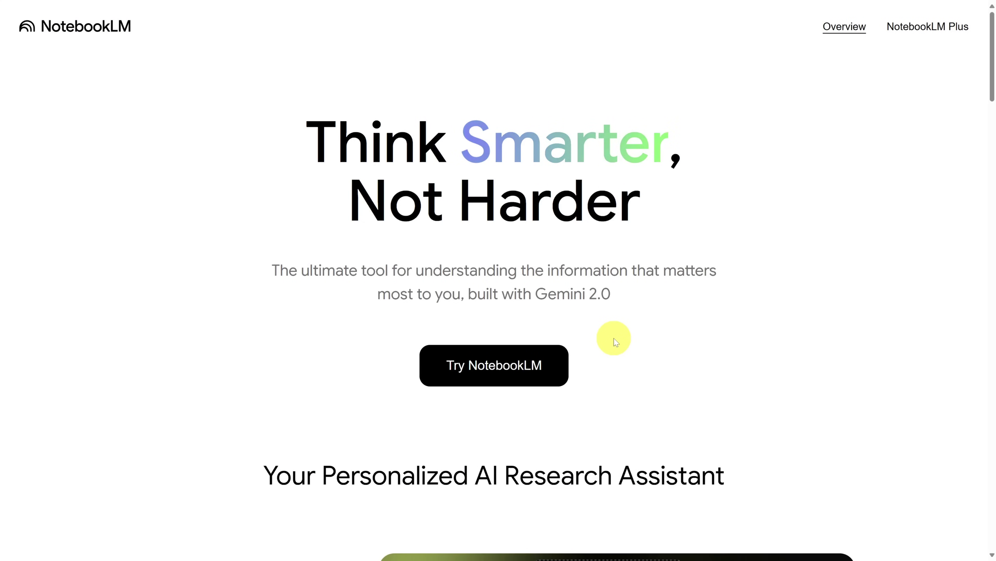
Enter NotebookLM from its landing page, accept the welcome notice and create a new notebook.
click(492, 371)
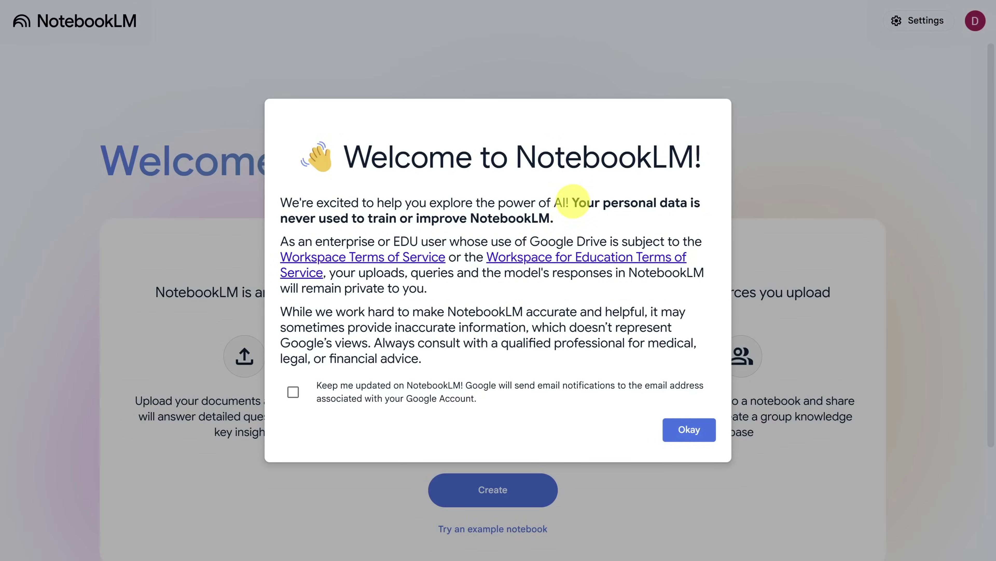
drag(573, 202, 572, 216)
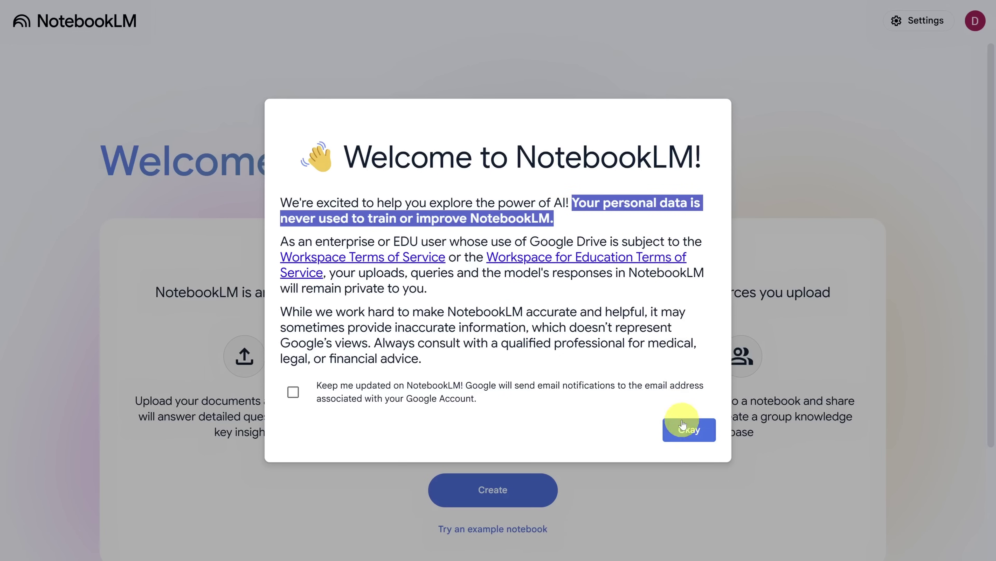
click(684, 431)
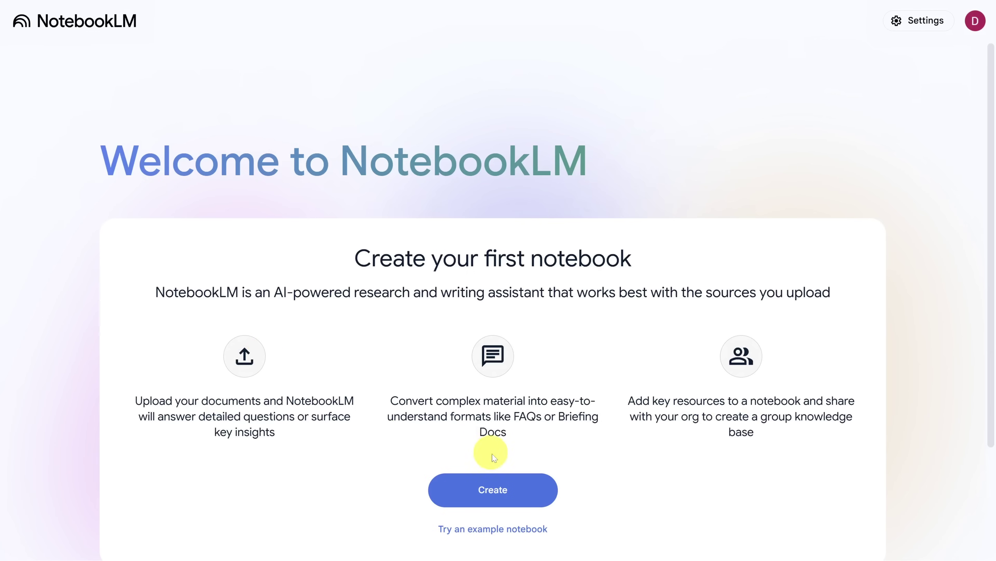
click(496, 490)
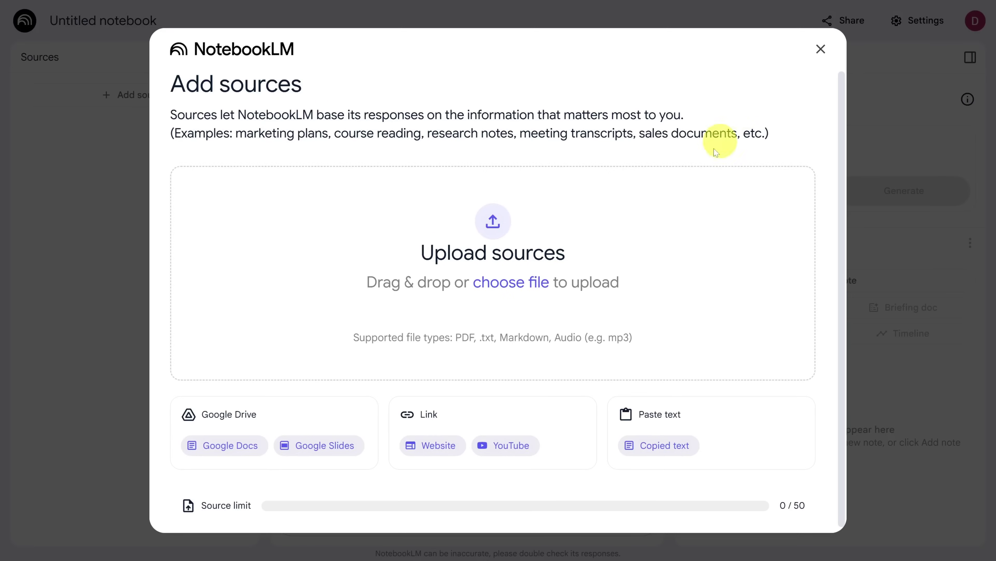
click(509, 444)
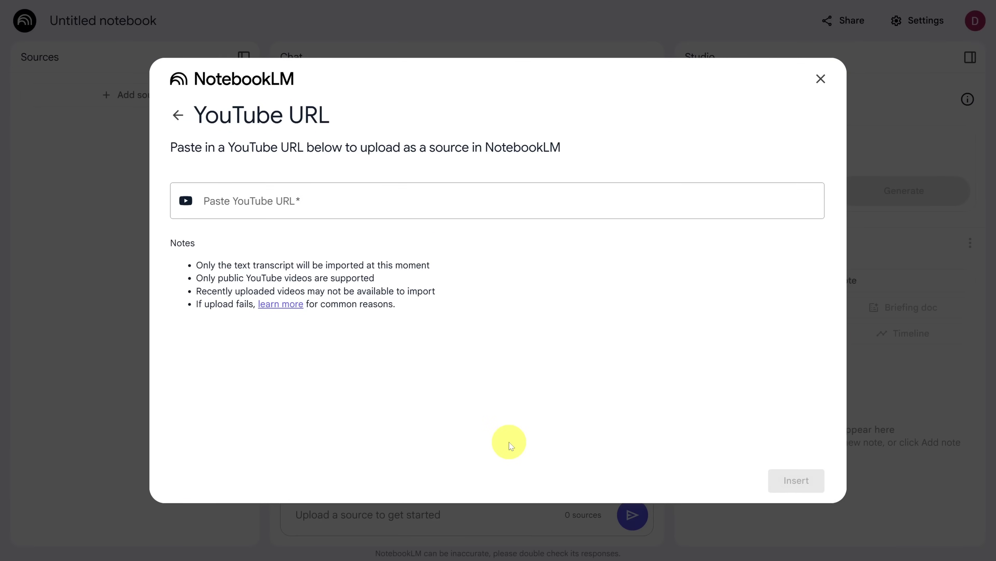
click(240, 202)
text(https://www.youtube.com/watch?v=LgXzzu68j7M)
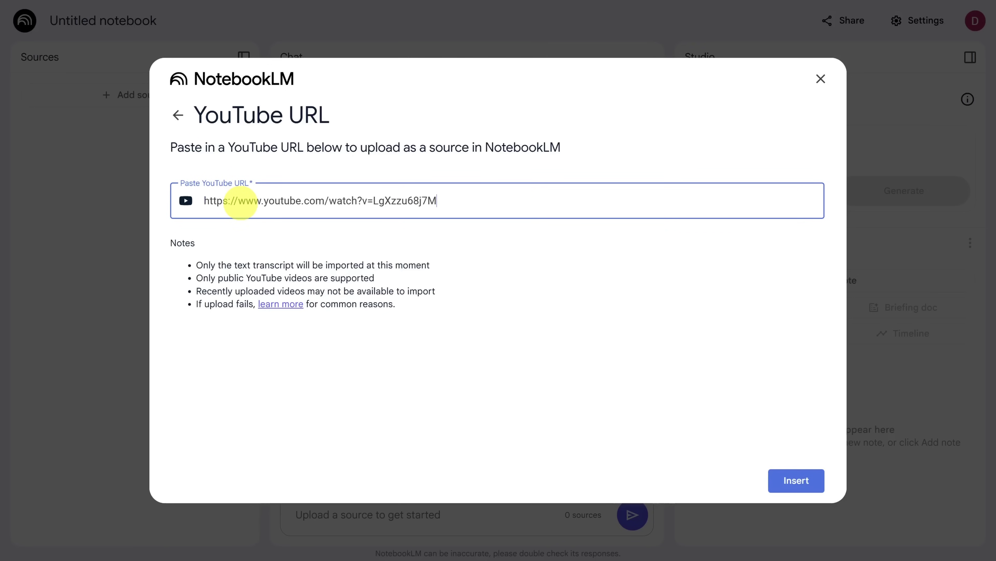
click(792, 482)
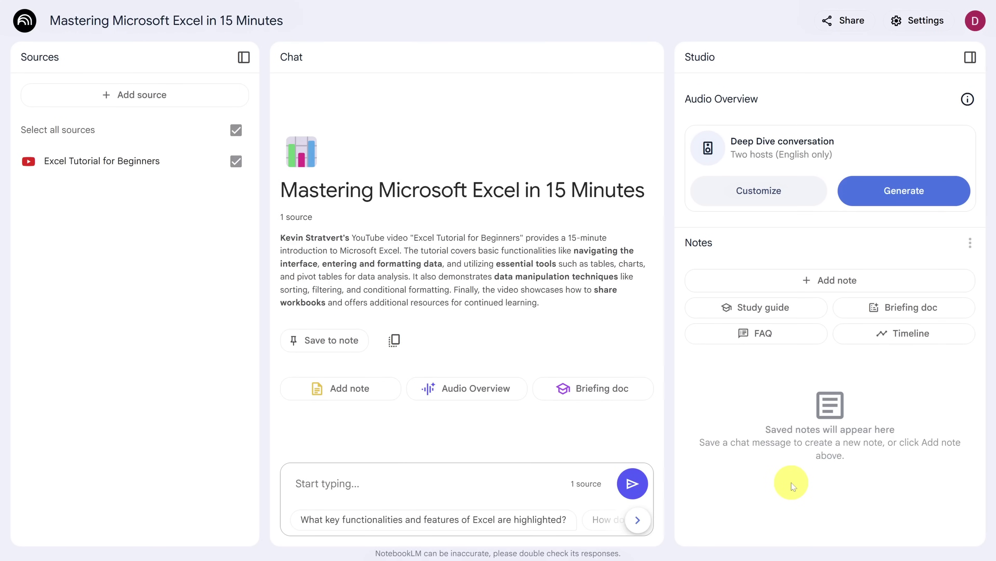
Open the Excel Tutorial for Beginners source, review its summary and transcript, and collapse the source guide.
click(118, 164)
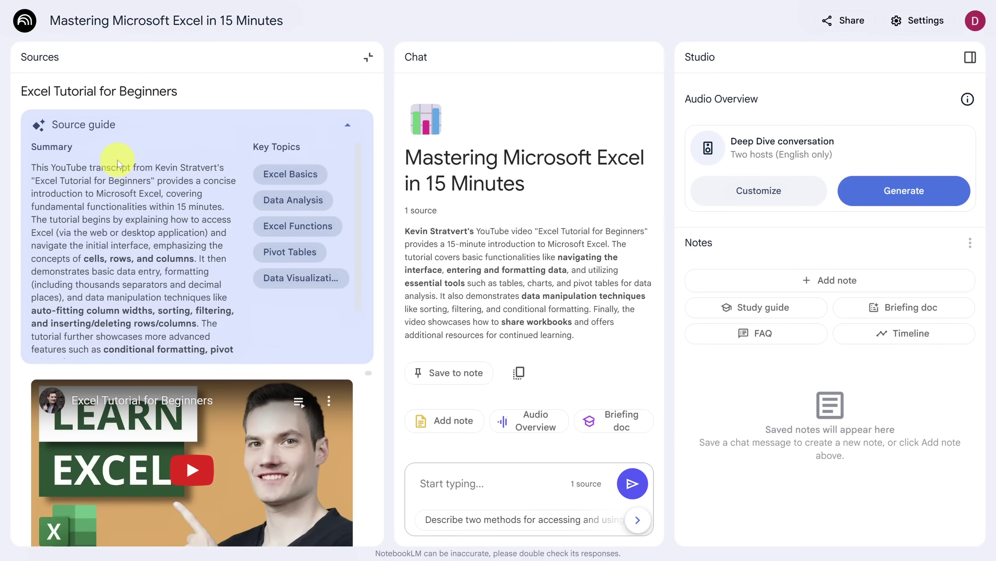
scroll(132, 226, down, 3)
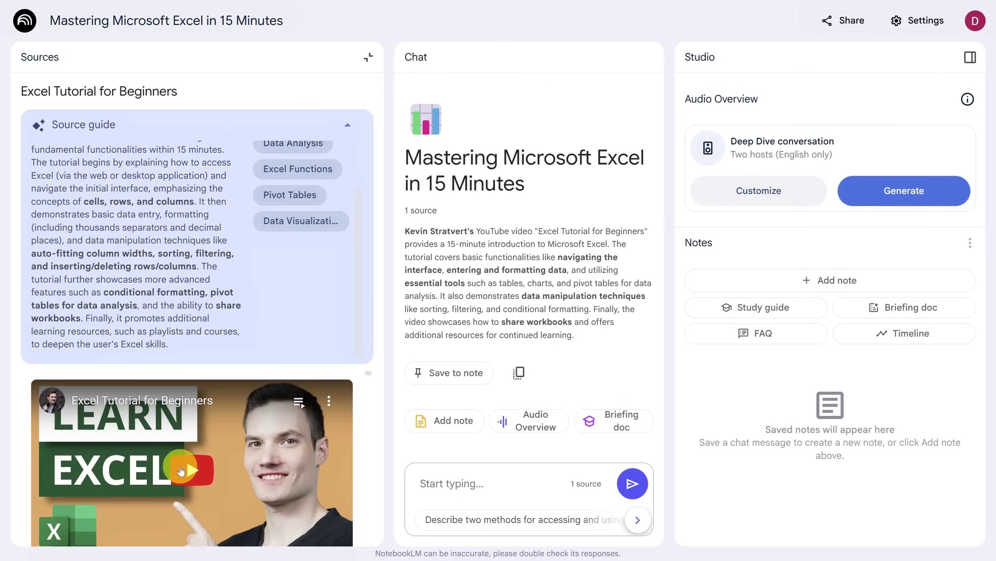
scroll(180, 470, down, 2)
scroll(180, 470, down, 4)
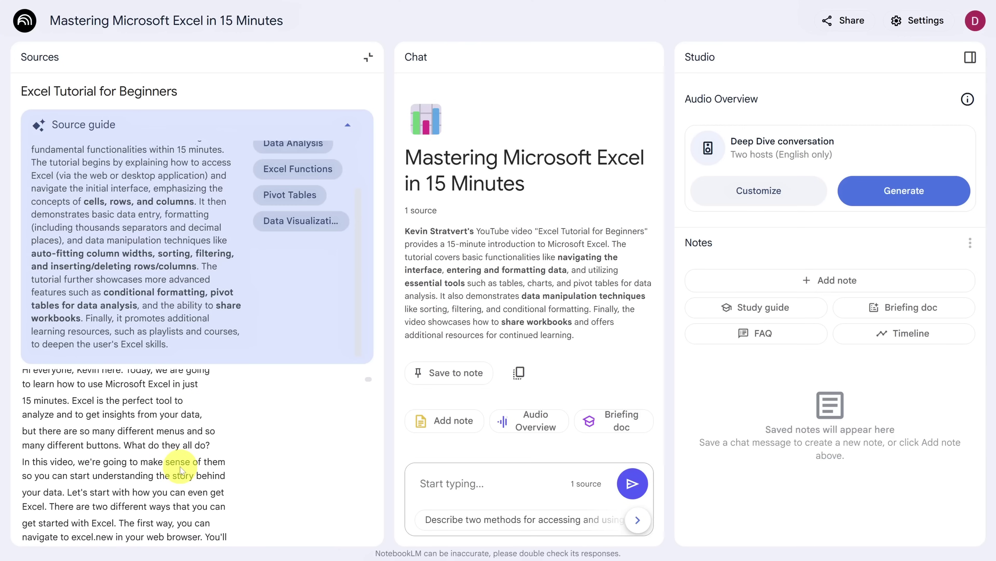
scroll(181, 470, down, 10)
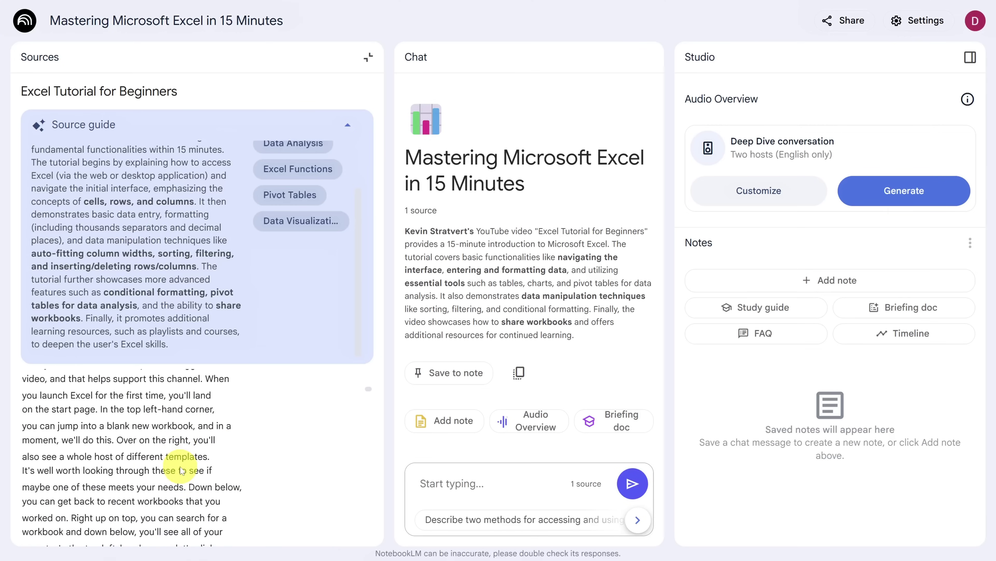
click(349, 128)
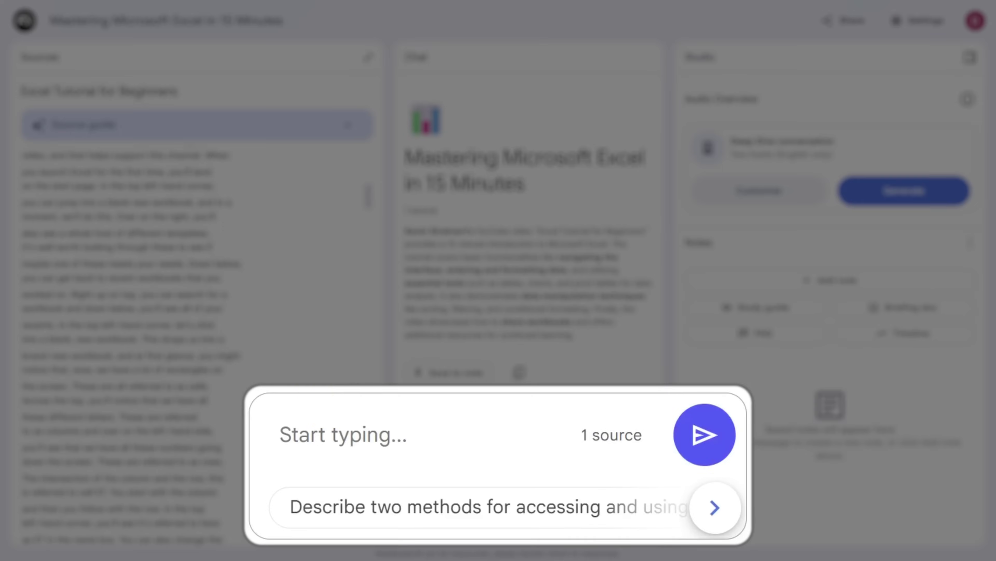
Ask the notebook chat "How do I create a pivot table?".
click(428, 483)
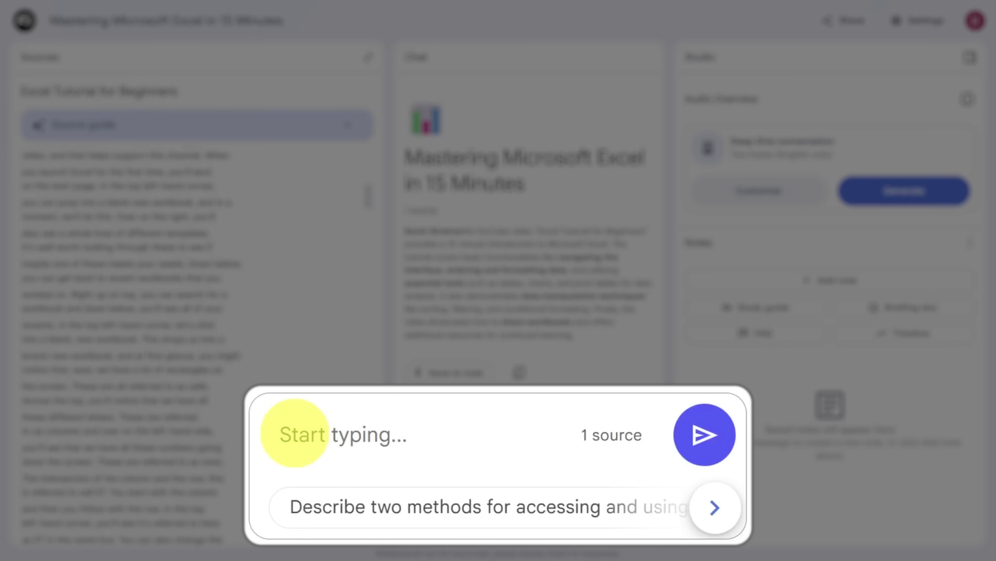
text(How do I create a pivot table?)
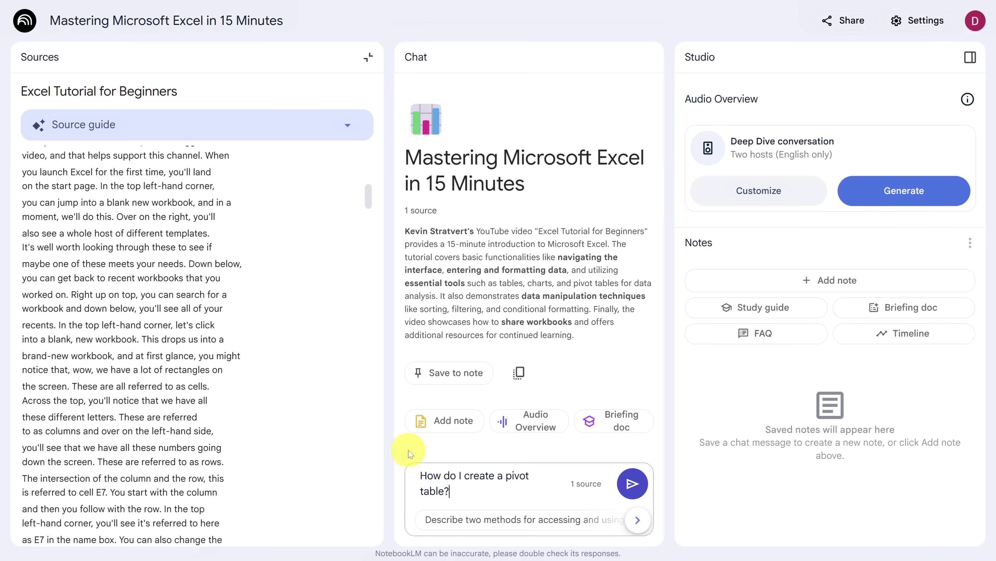
click(631, 484)
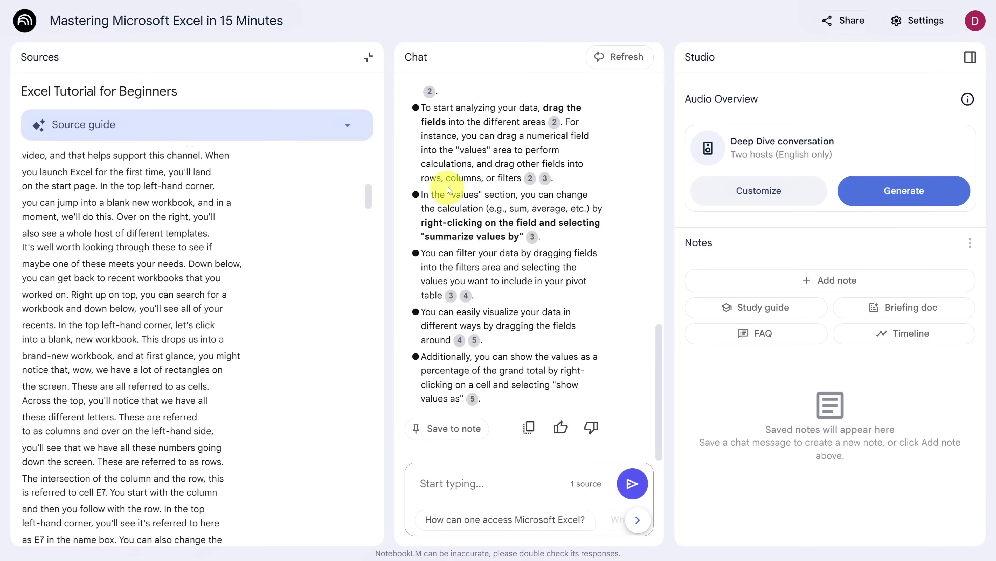
Close the source view, collapse the sources list and review the pivot table instructions in the widened chat.
click(369, 60)
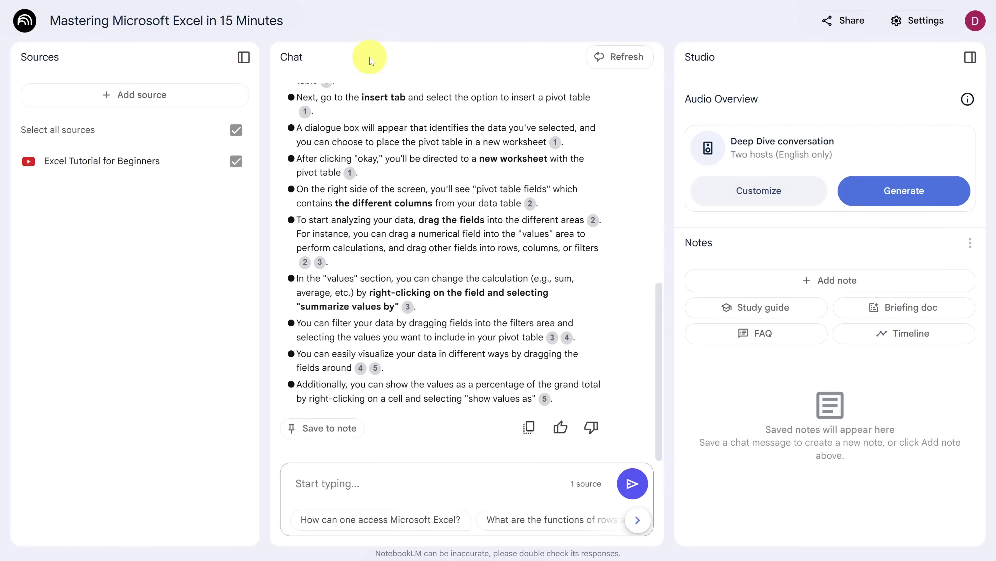
click(243, 58)
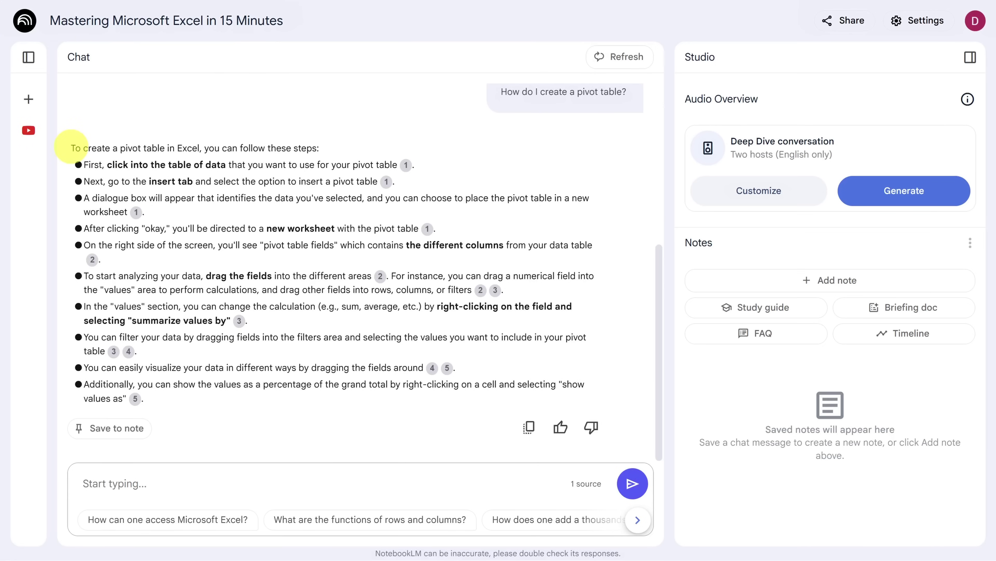
drag(71, 147, 189, 404)
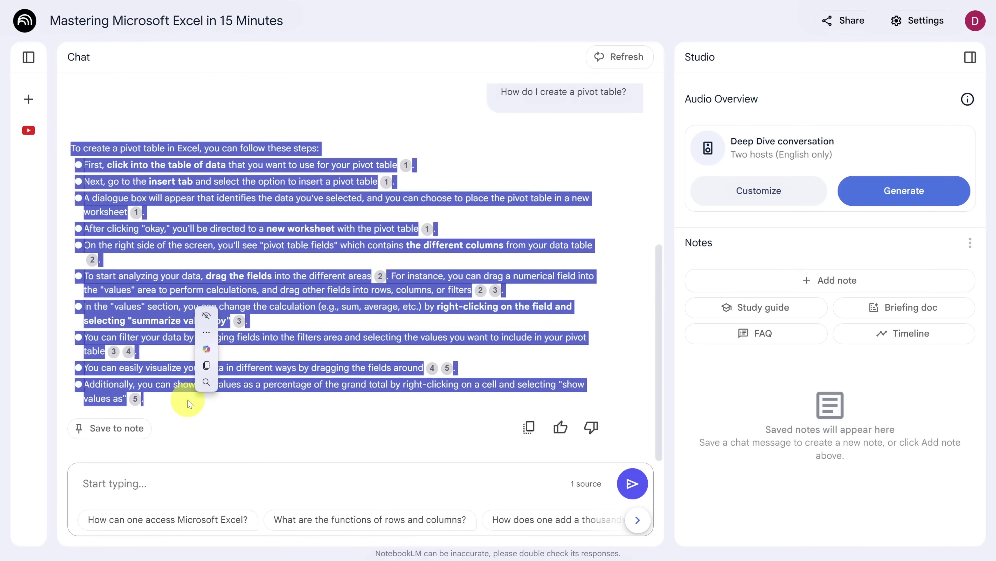
click(189, 402)
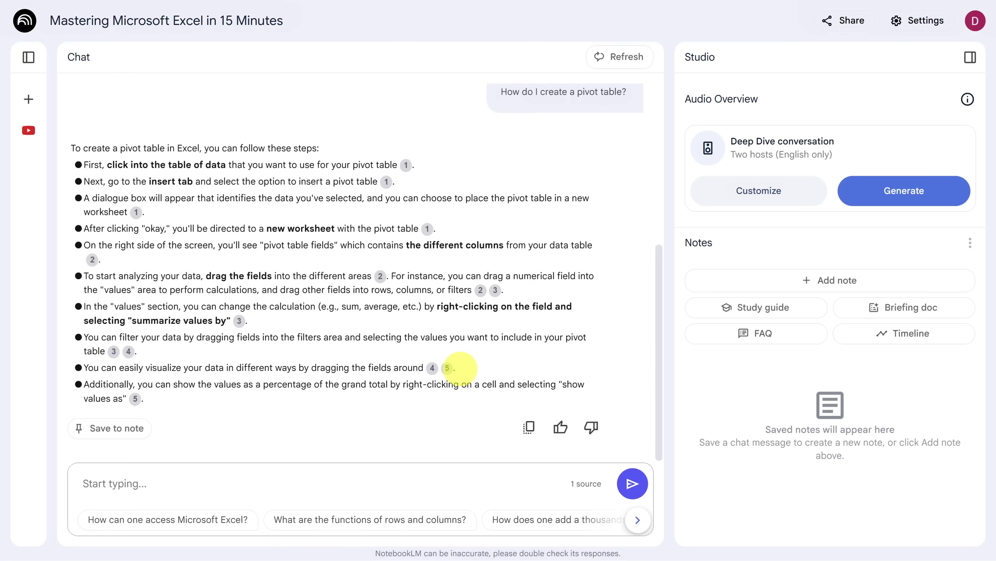
Check the transcript passage behind citation 4 on visualizing data by dragging fields, and close the source view.
click(433, 368)
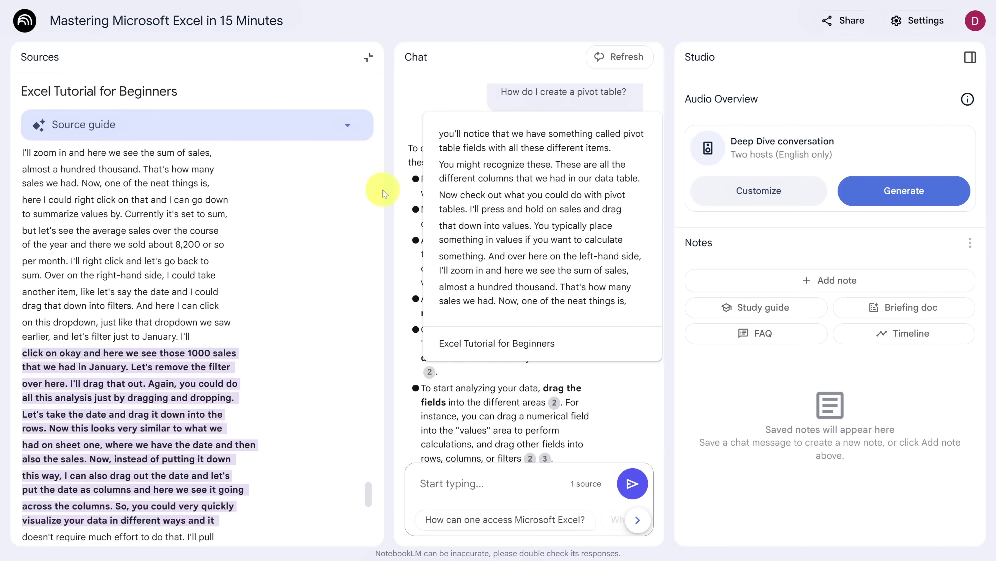
click(367, 58)
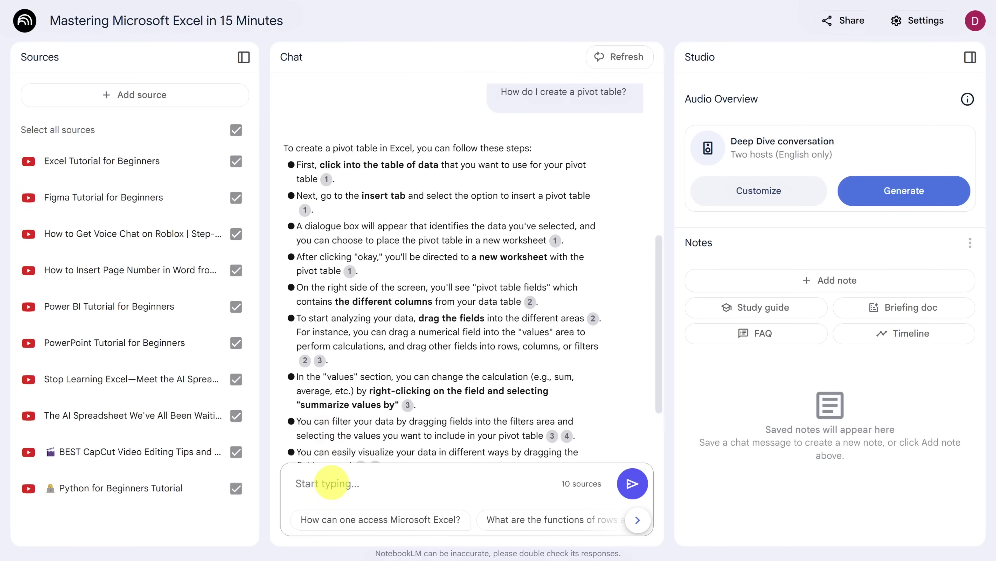
Ask for the creator's video principles, split into intro, tutorial content and outro, for a video titled "The New NotebookLM: 5 MORE Ways to Supercharge Your Life (2025)".
text(The sources include Kevin's most well-liked videos. List the principles that Kevin uses to make these great videos so I can make a new video about NotebookLM in the same style with the following title: The New NotebookLM: 5 MORE Ways to Supercharge Your Life (2025).  Break the principles up into the intro, tutorial content, and outro.)
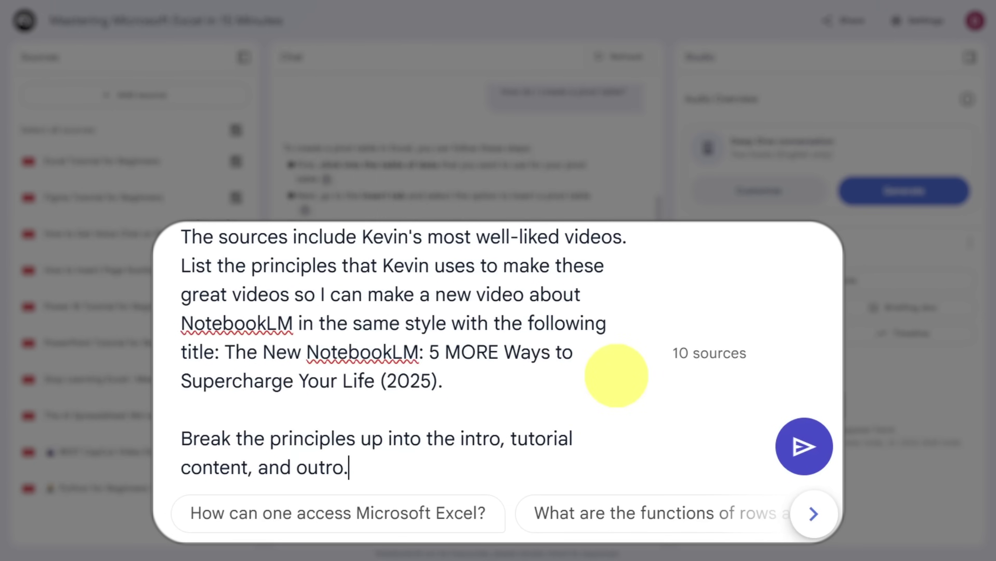
drag(396, 470, 183, 445)
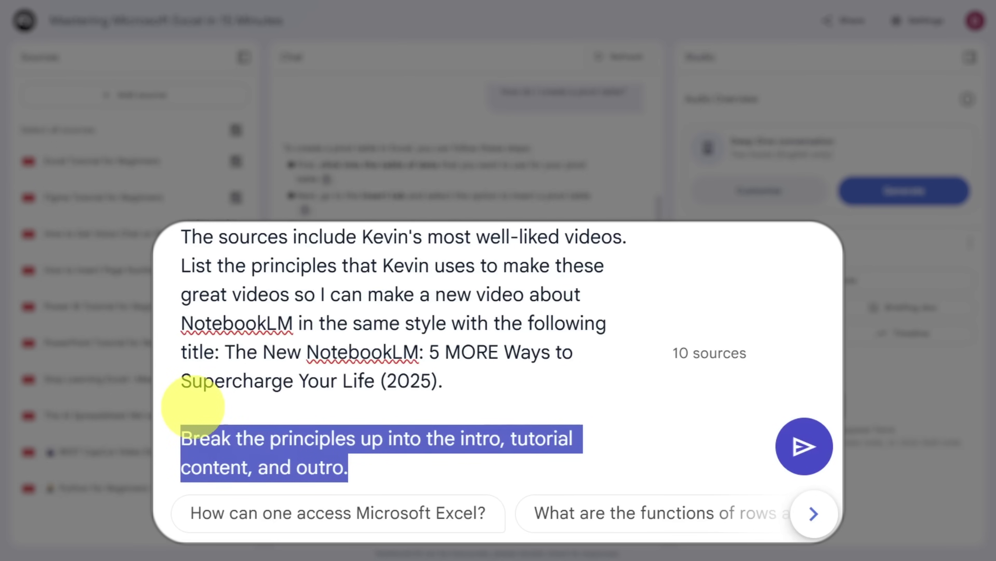
click(802, 451)
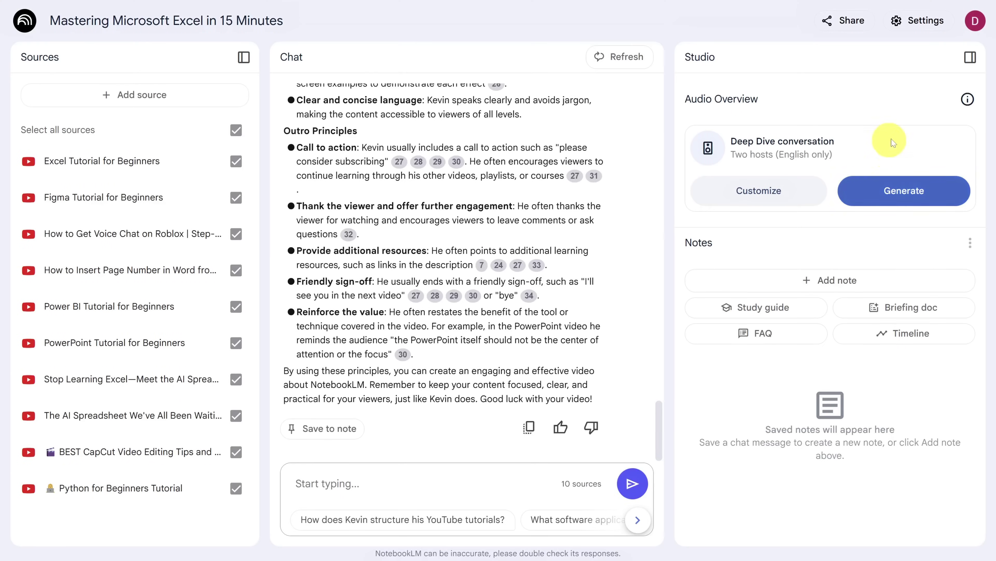
Collapse the Studio area and examine the intro principles in the chat answer along with their citations.
click(970, 59)
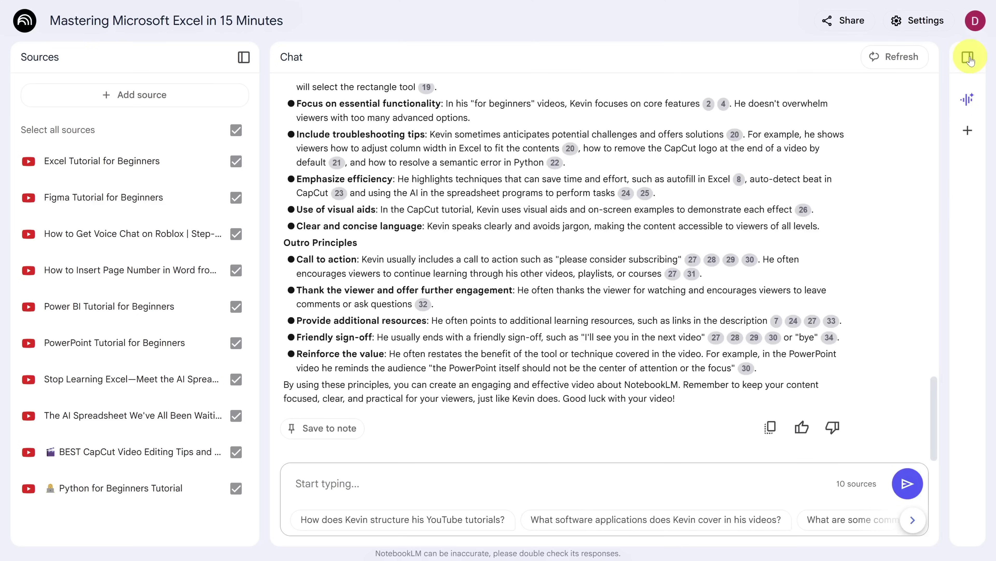
drag(934, 407, 933, 291)
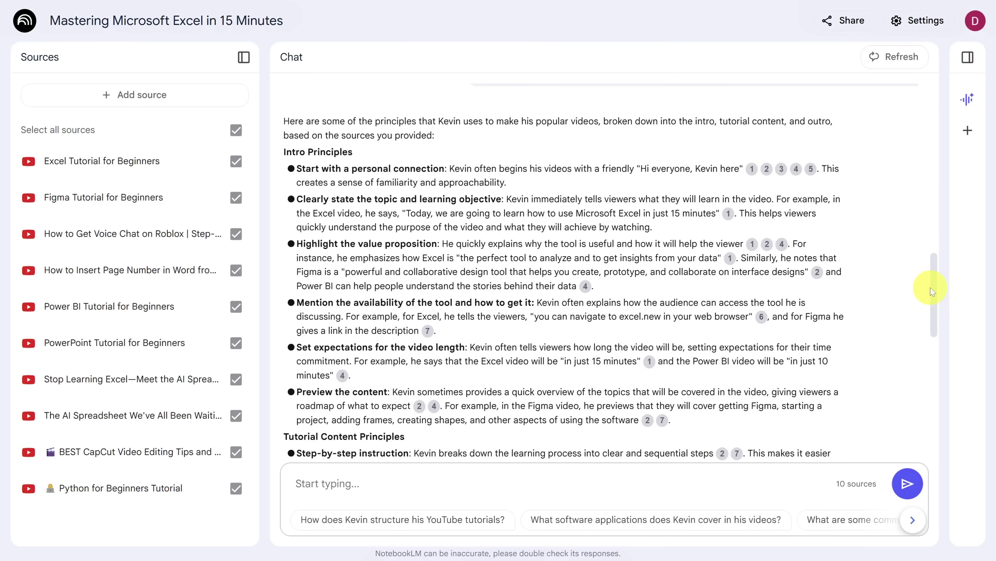
drag(304, 199, 576, 199)
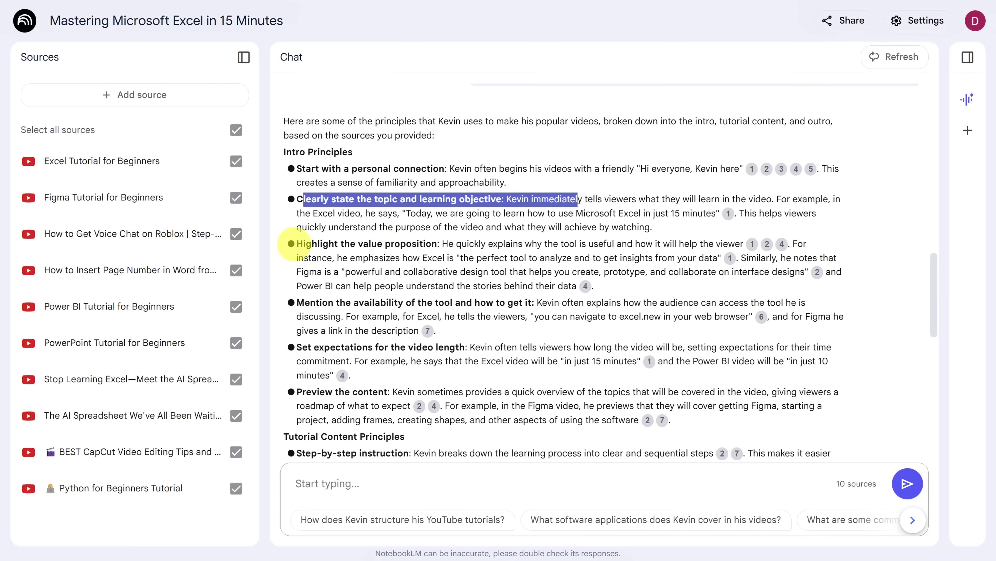
drag(297, 243, 437, 244)
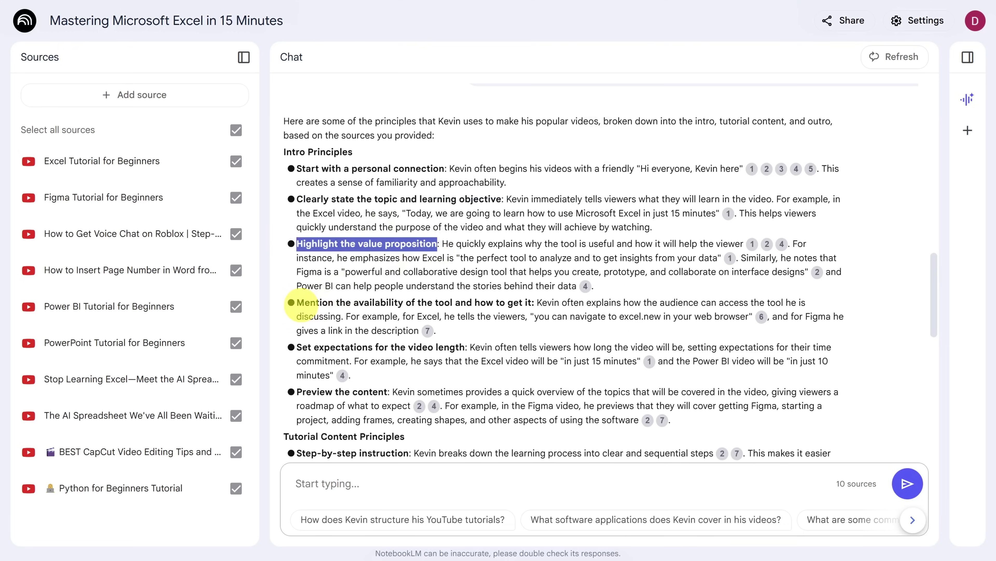
drag(297, 302, 534, 304)
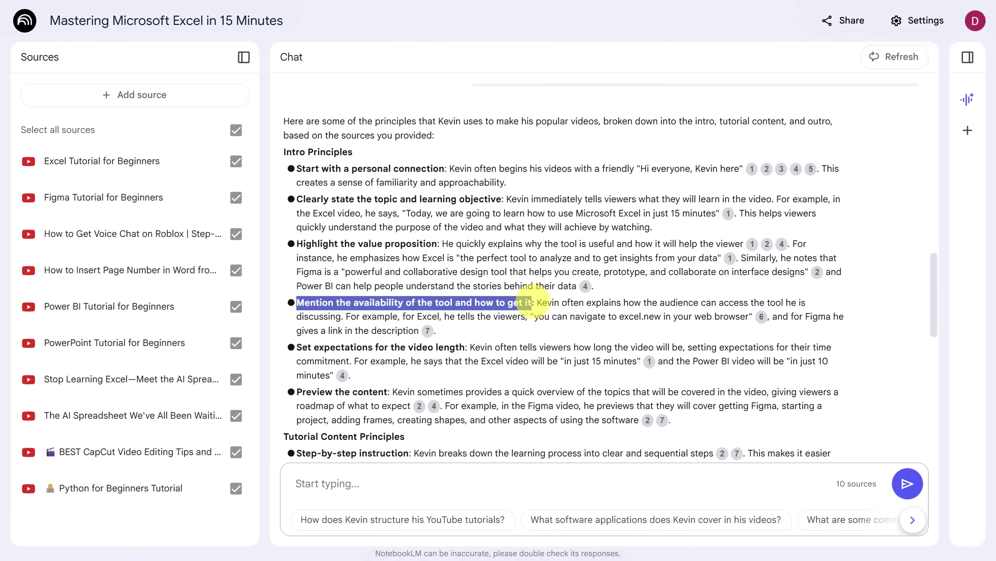
mouse_move(752, 174)
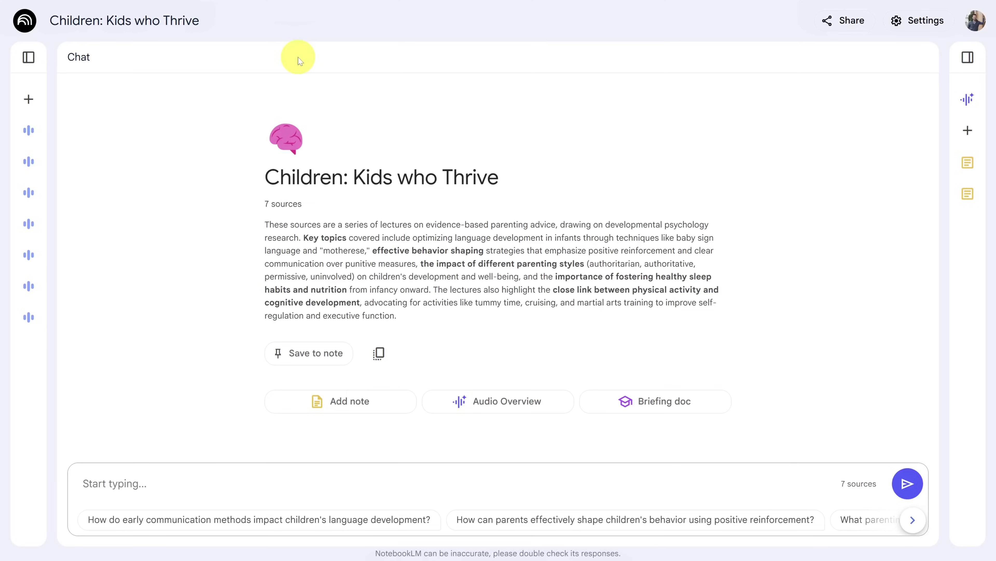
Expand the source list of the Children: Kids who Thrive notebook and check audio support in the add-sources dialog.
click(28, 57)
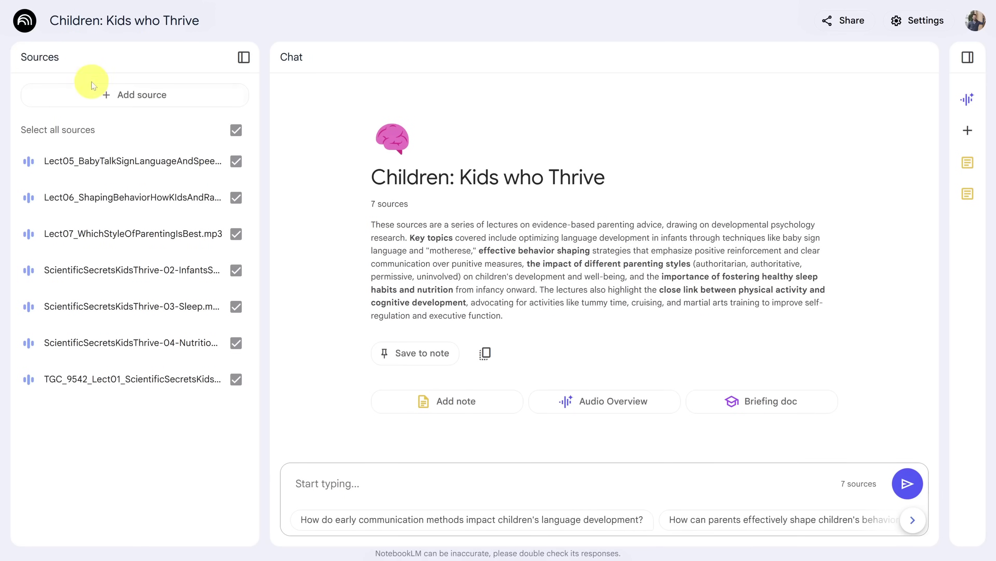
click(137, 98)
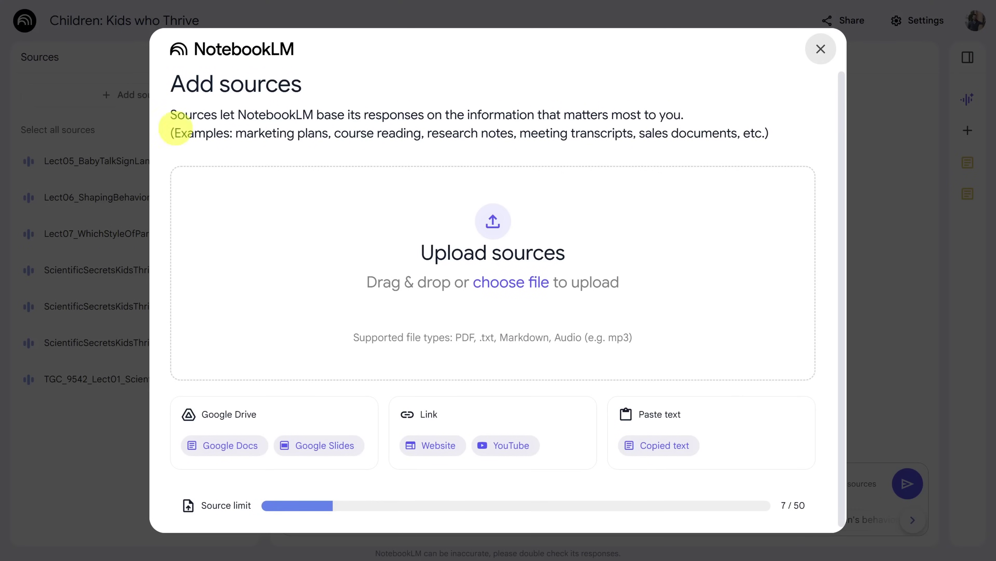
drag(555, 337, 639, 338)
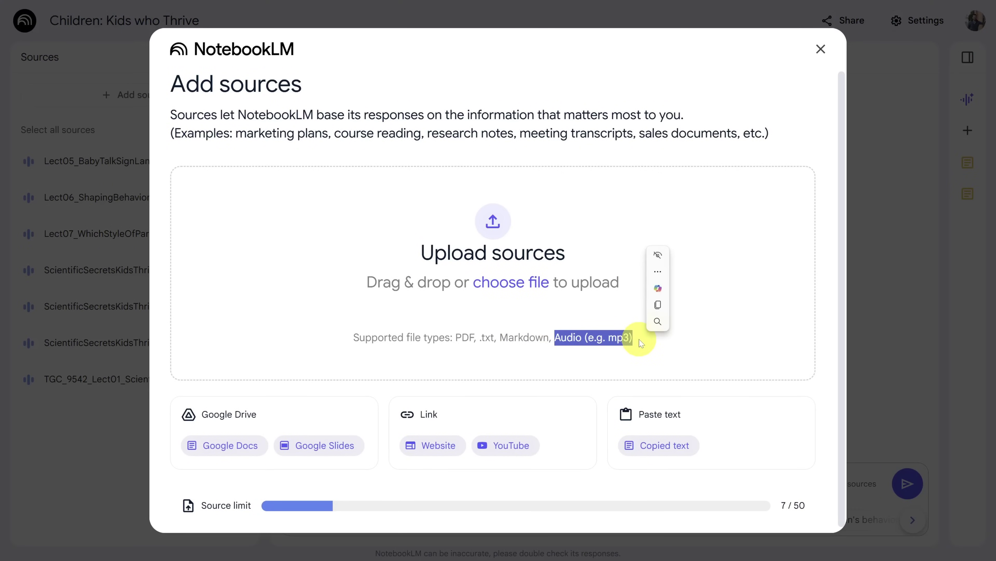
Close the add-sources dialog and generate a study guide from the sources of the Children: Kids who Thrive notebook.
click(821, 50)
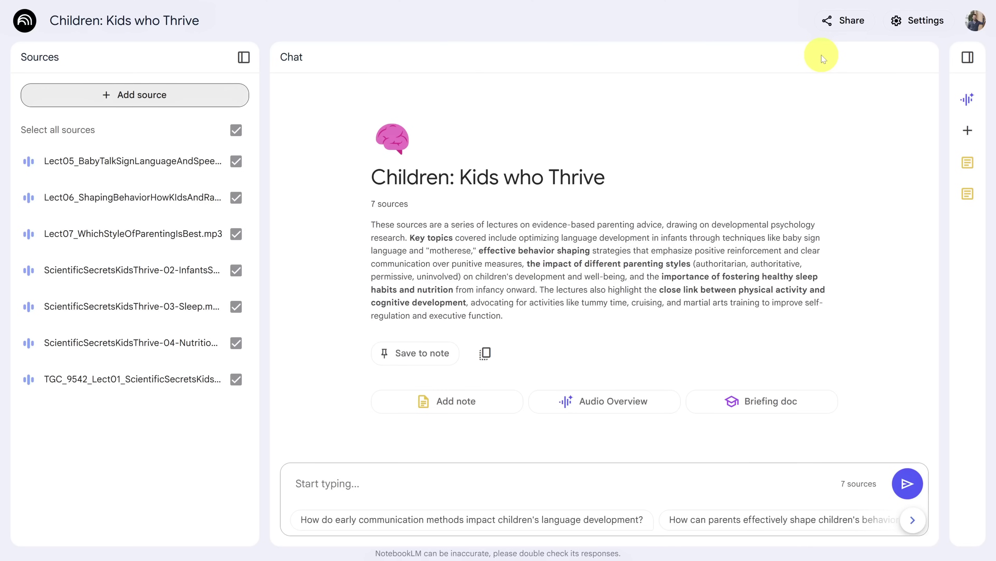
click(968, 58)
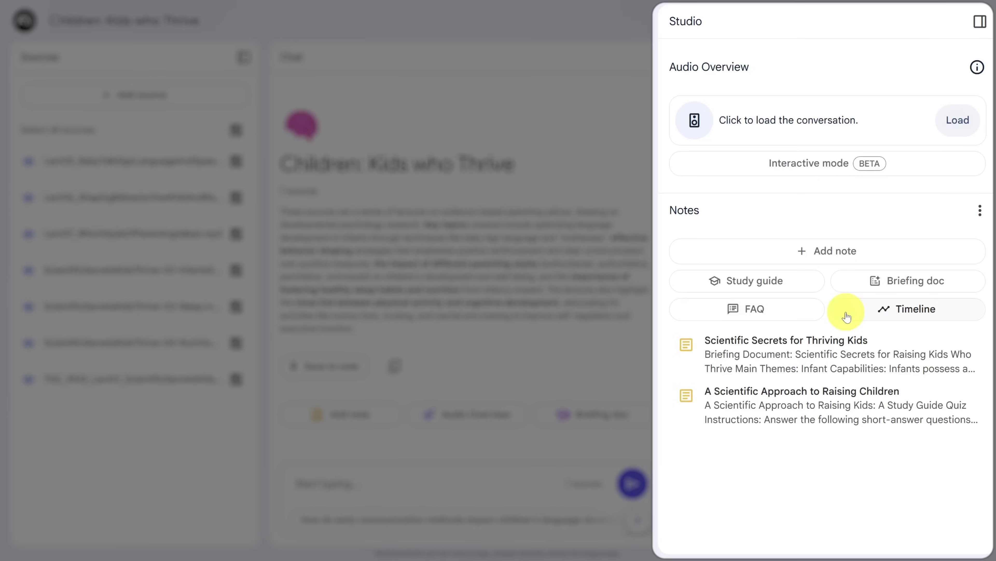
click(802, 282)
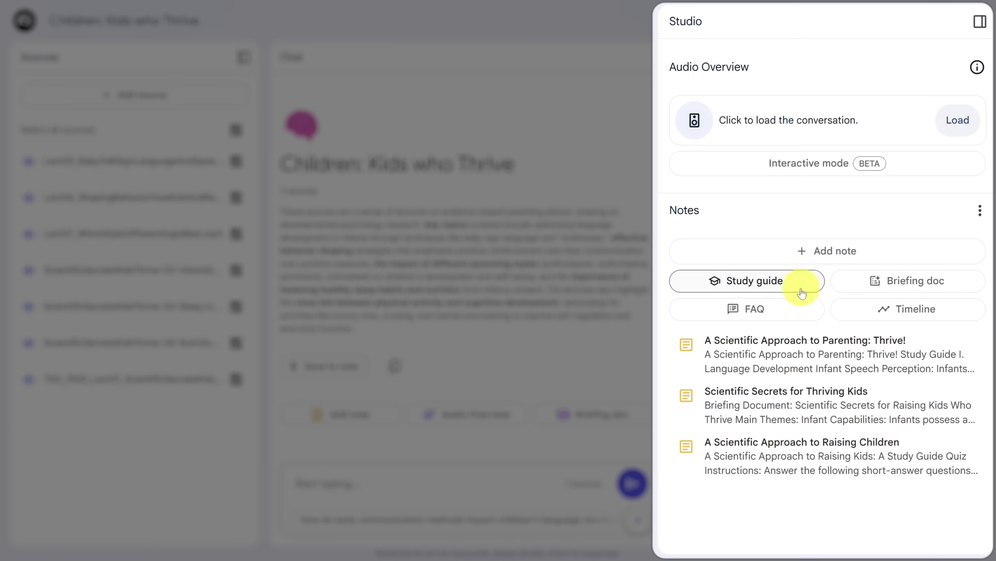
Examine the study guide note's topic outline, quiz, essay questions and glossary, and collapse the Studio area.
click(796, 349)
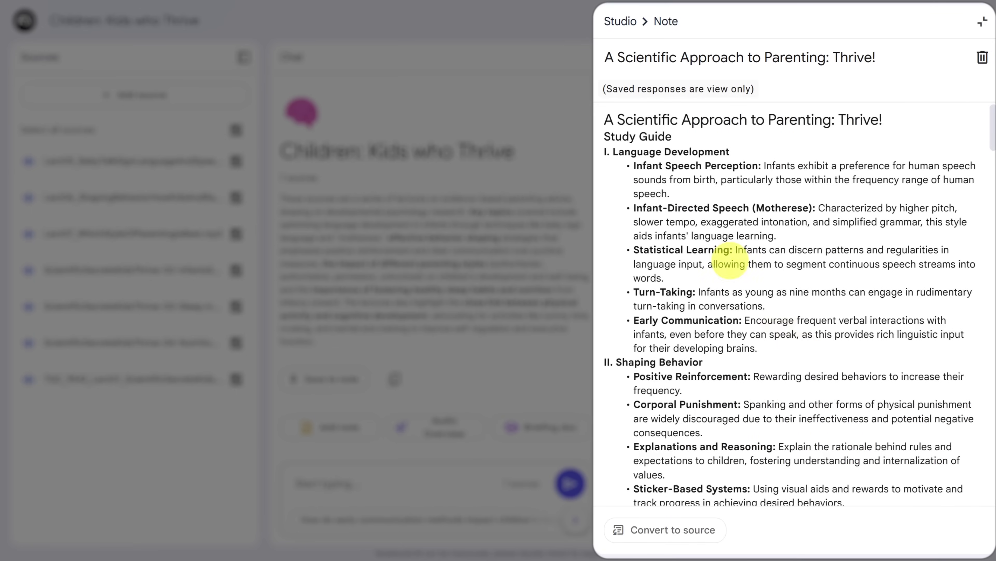
drag(613, 153, 747, 156)
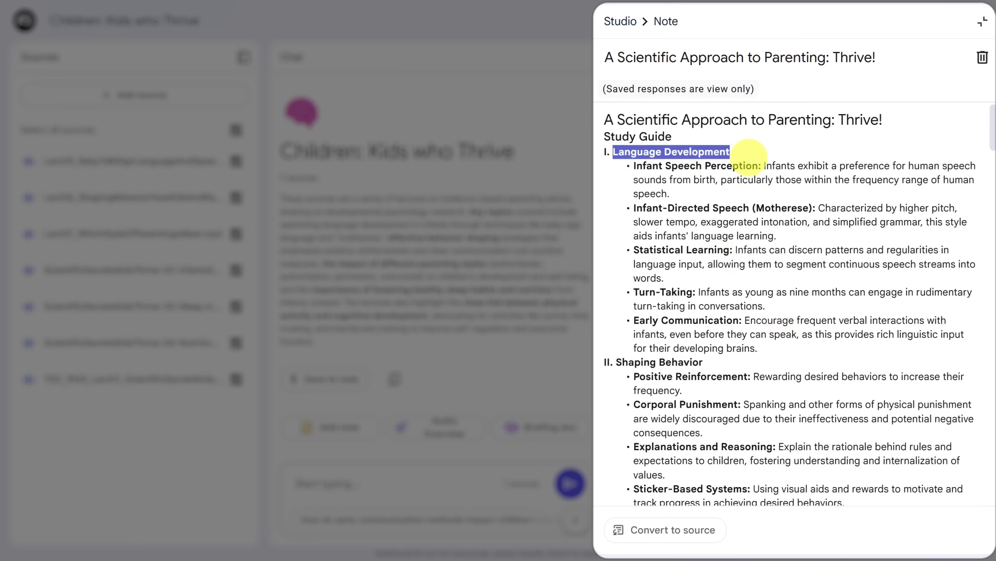
drag(987, 128, 990, 257)
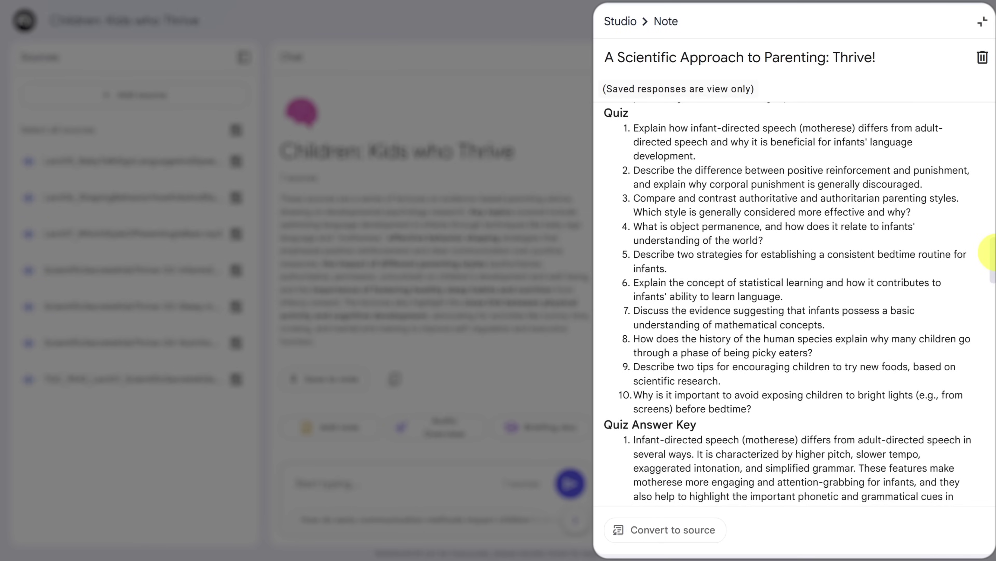
drag(989, 254, 993, 410)
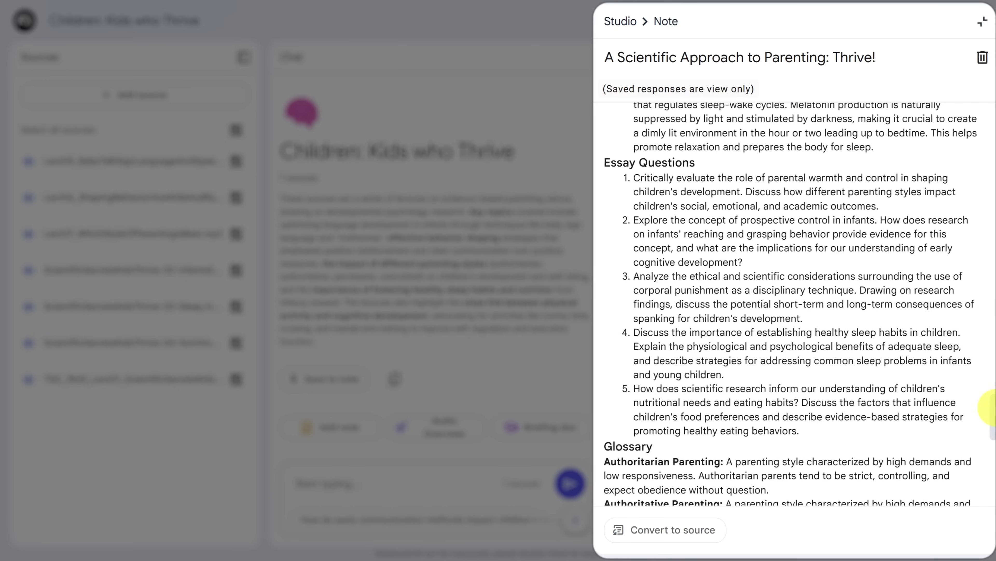
drag(993, 410, 993, 469)
key(Escape)
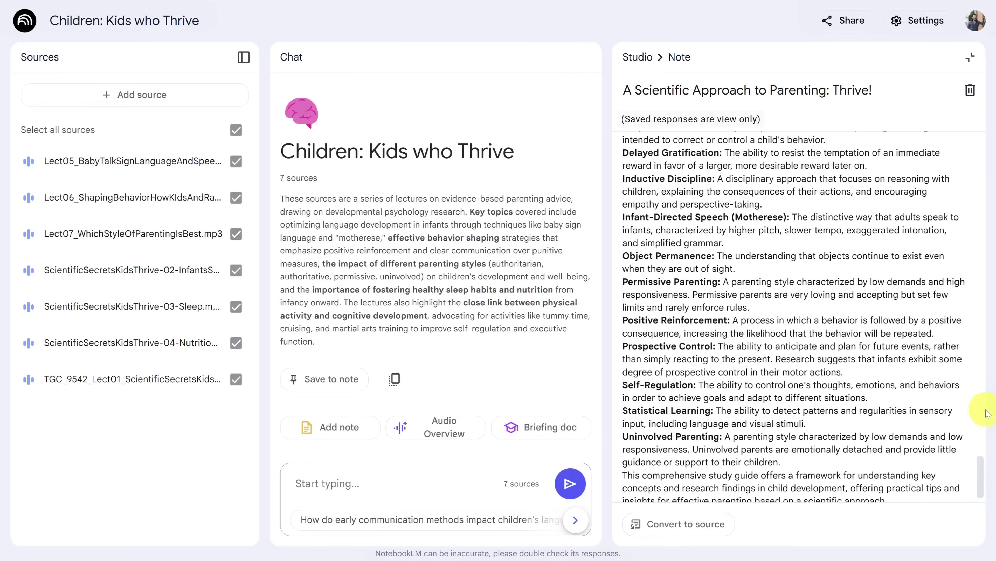
click(970, 59)
click(971, 58)
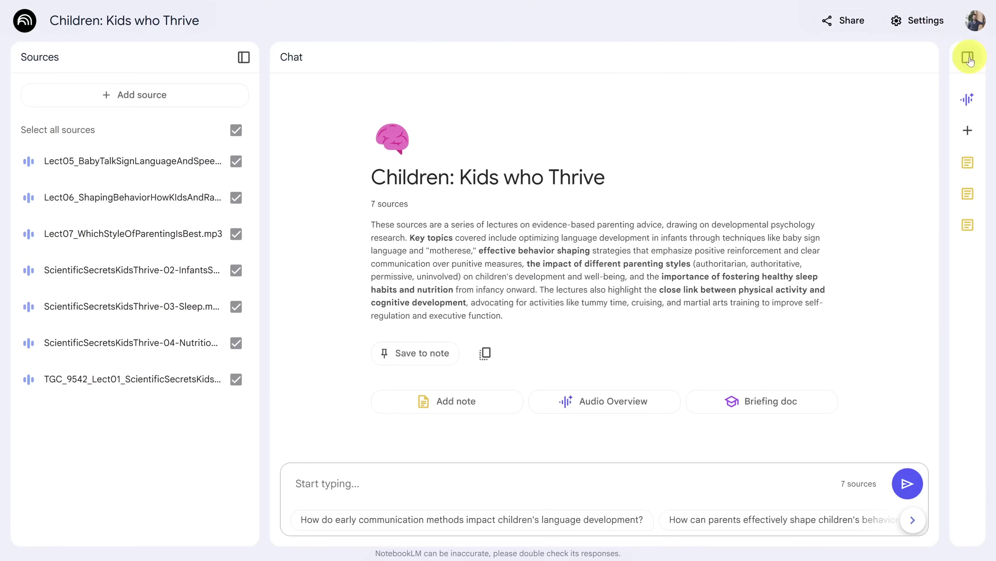
Collapse the source list and ask for 10 real-world challenging parenting scenarios plus an "answer key" with best-practice suggestions and where those might fail.
click(244, 57)
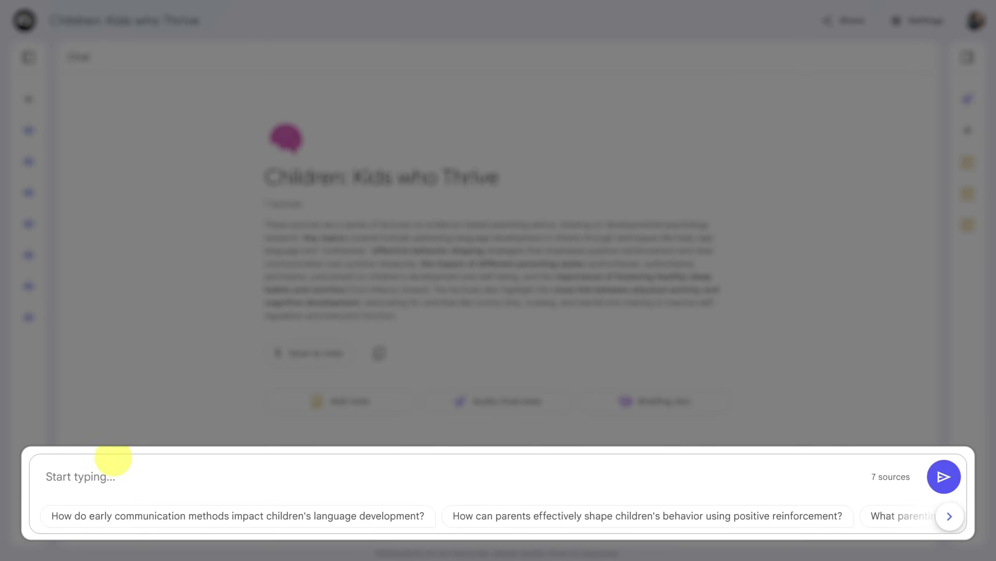
click(118, 474)
key(ctrl+v)
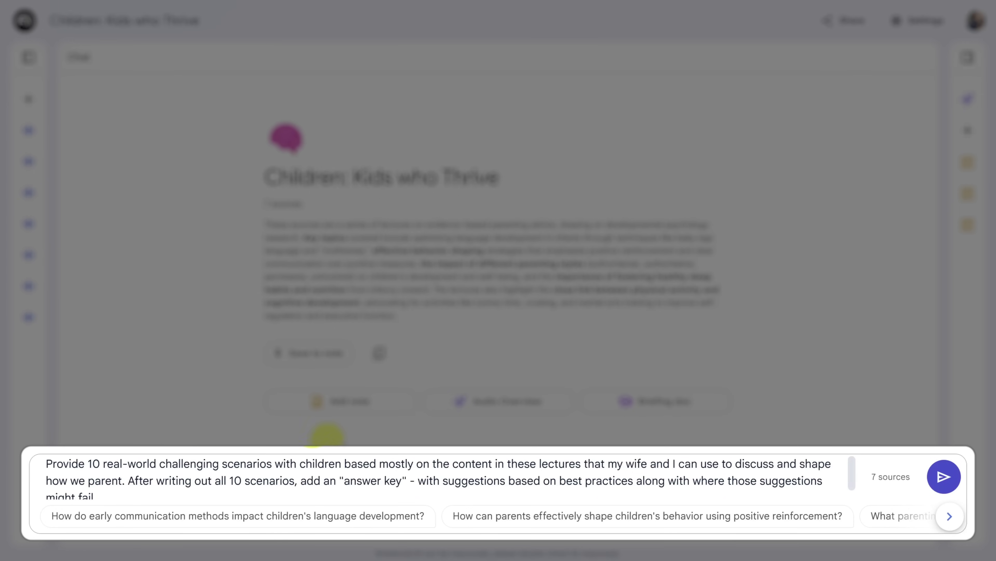
click(943, 476)
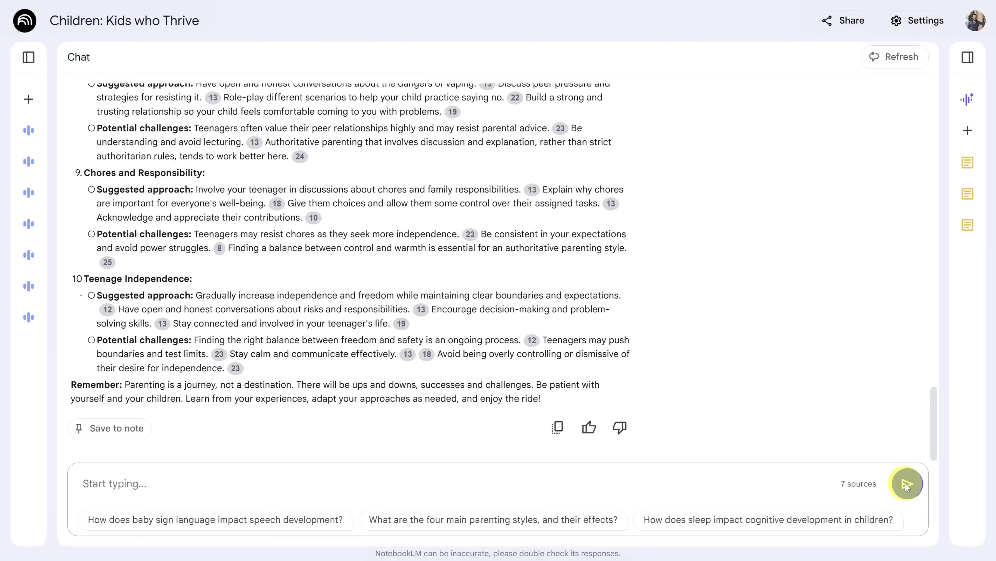
Review the challenging scenarios and their answer key in the chat response and save the response to a note.
drag(933, 418, 923, 205)
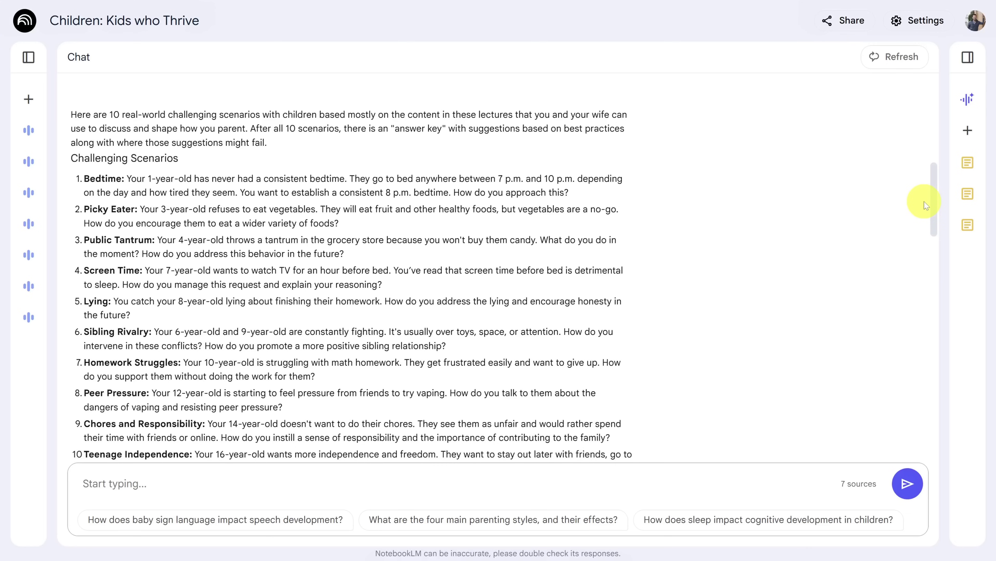
drag(936, 199, 938, 428)
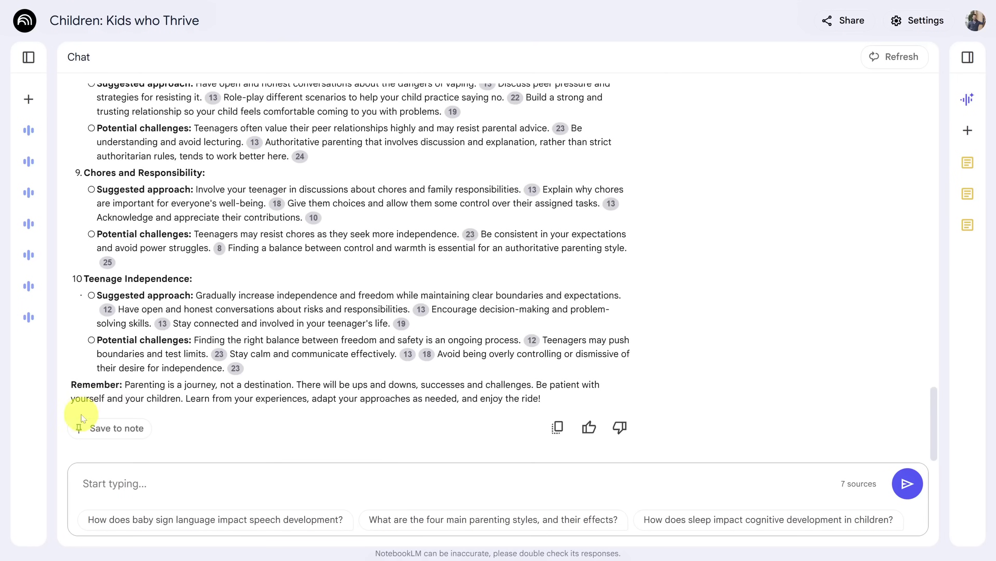
click(115, 433)
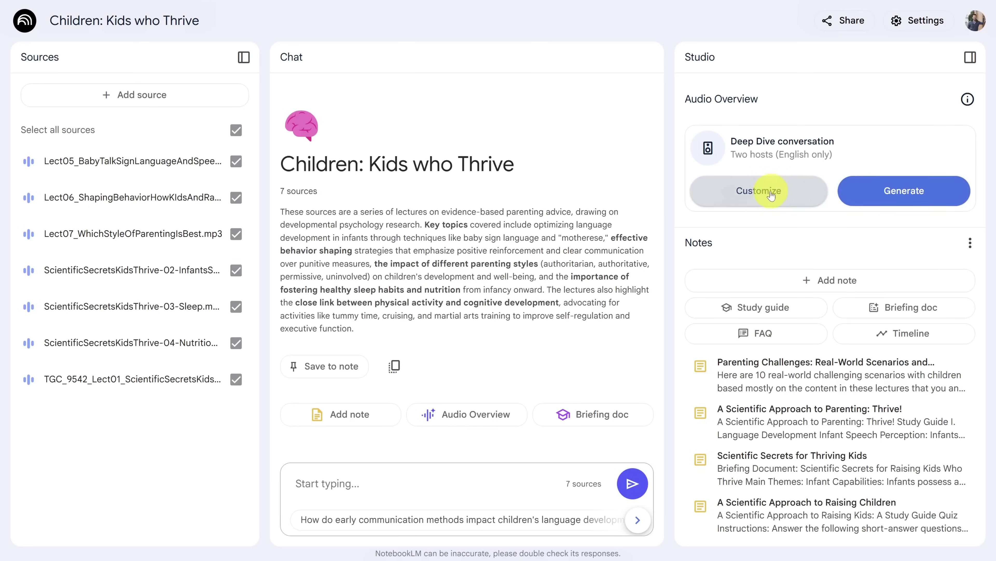
Generate a customized audio overview in which one host pretends to be Dr. Vishton, interviewed by the other on the content of this course.
click(757, 192)
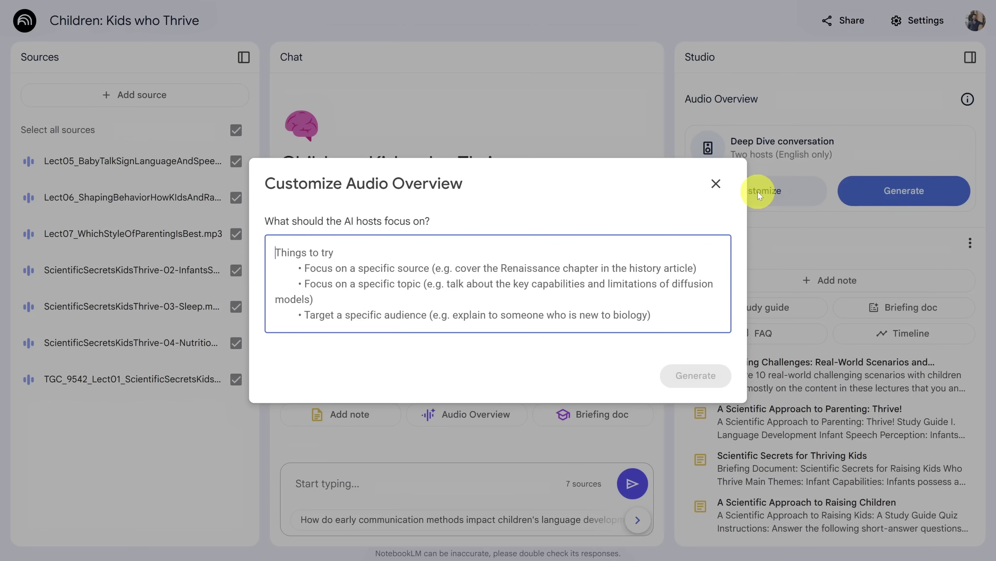
text(Pretend that one of the hosts is Dr. Vishton, and the content is the host interviewing Dr. Vishton on the content of this course)
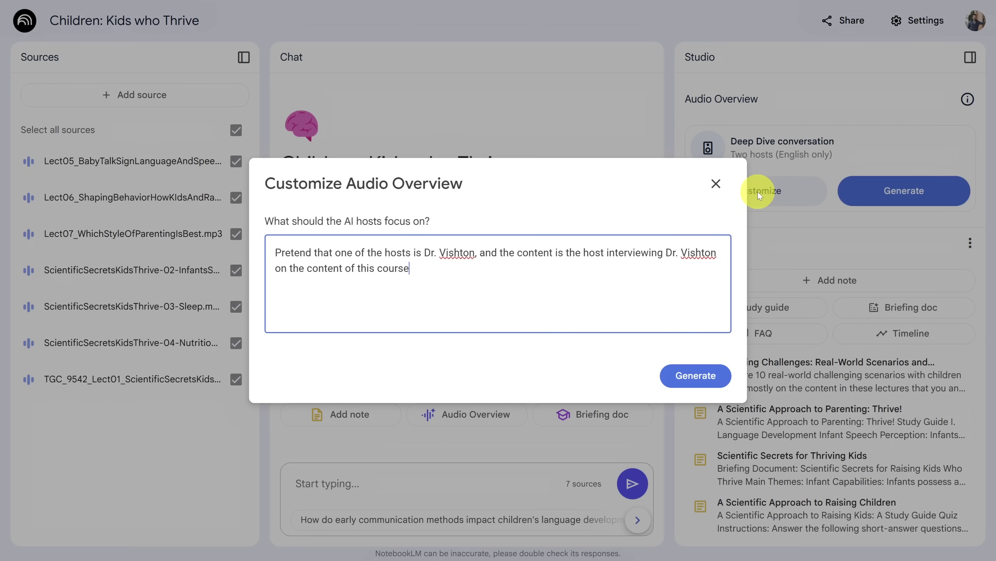
click(694, 376)
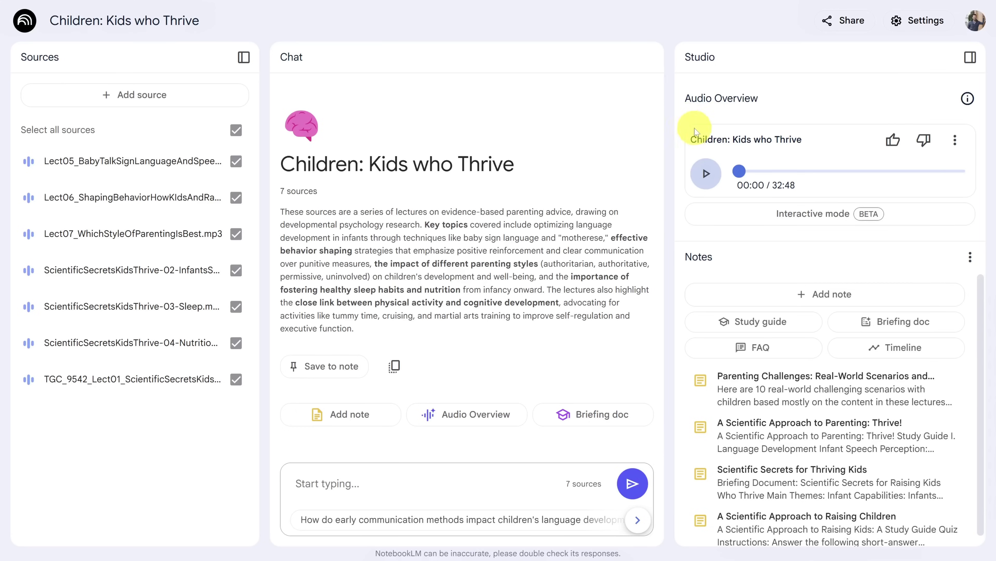
Listen to the opening of the Children: Kids who Thrive audio overview and pause it.
click(740, 173)
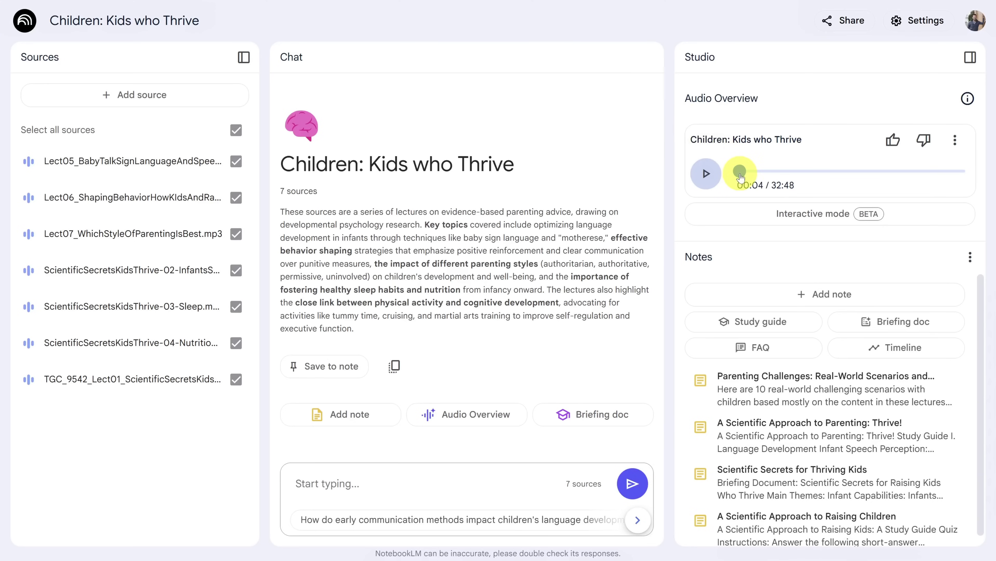
click(706, 175)
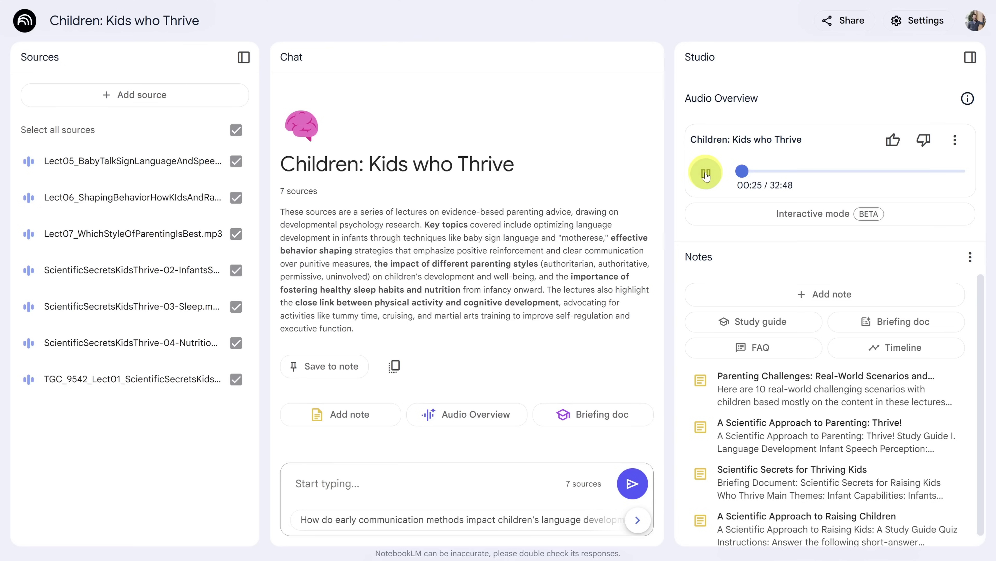
click(705, 175)
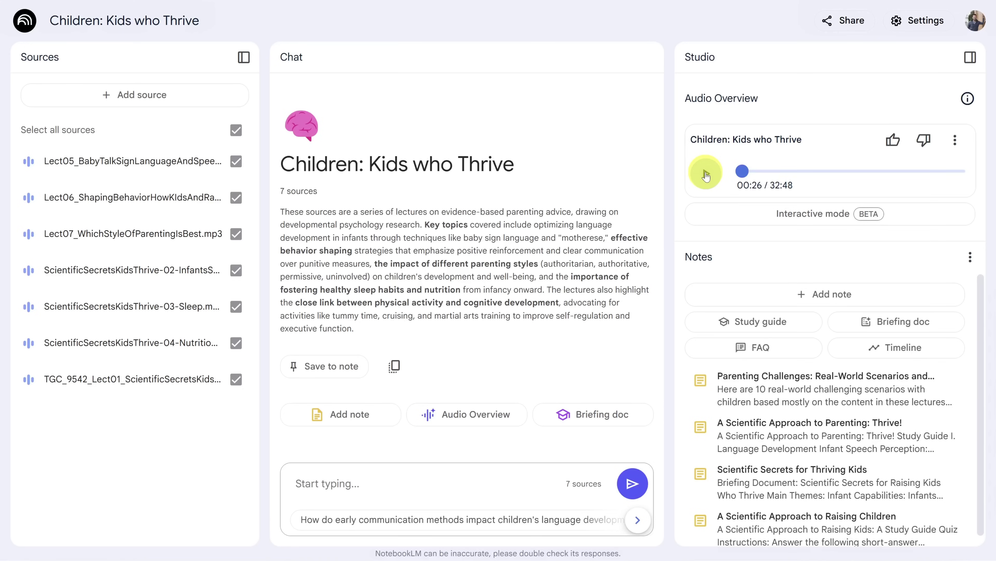
Start the audio overview in interactive mode and join the hosts' conversation.
click(774, 215)
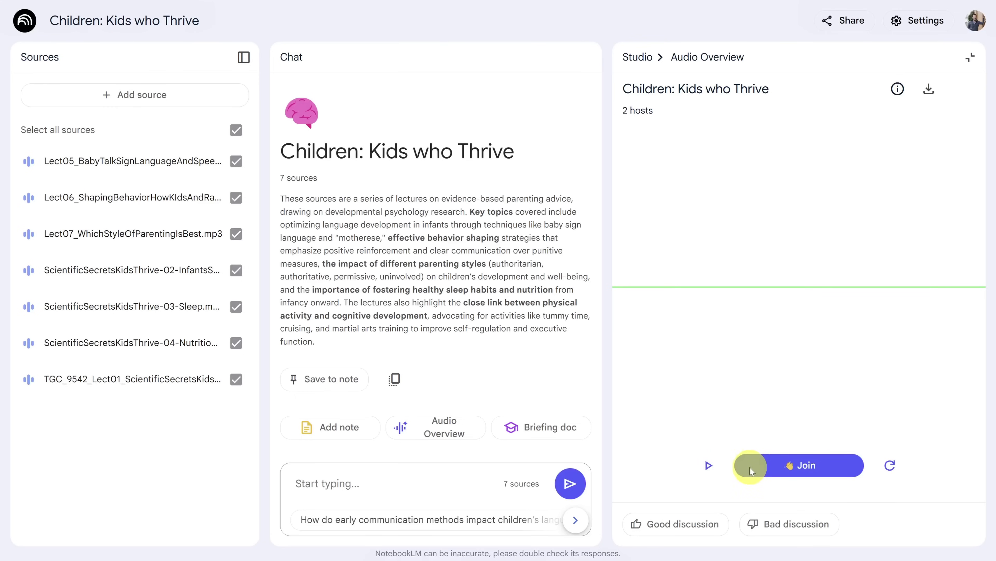
click(708, 465)
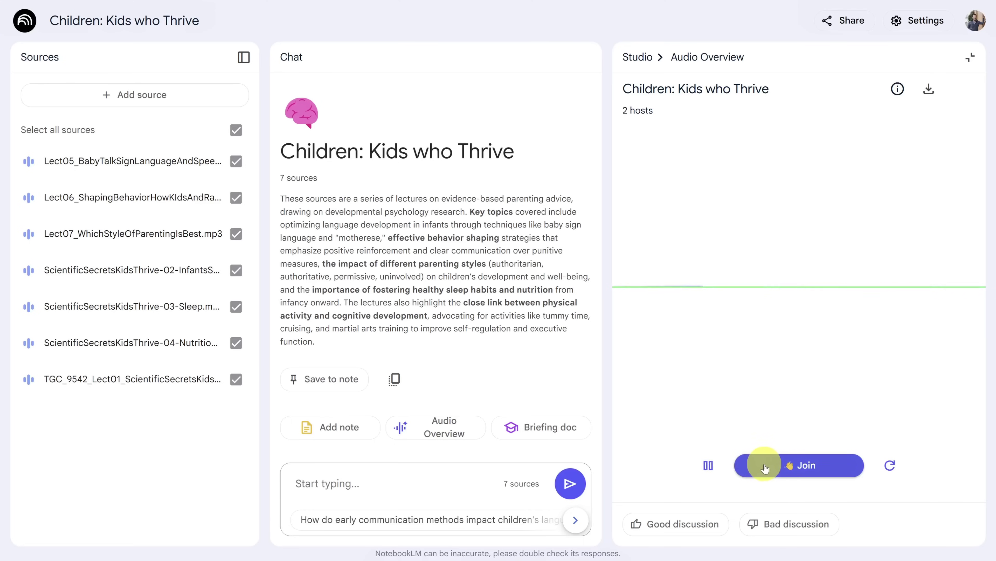
click(786, 464)
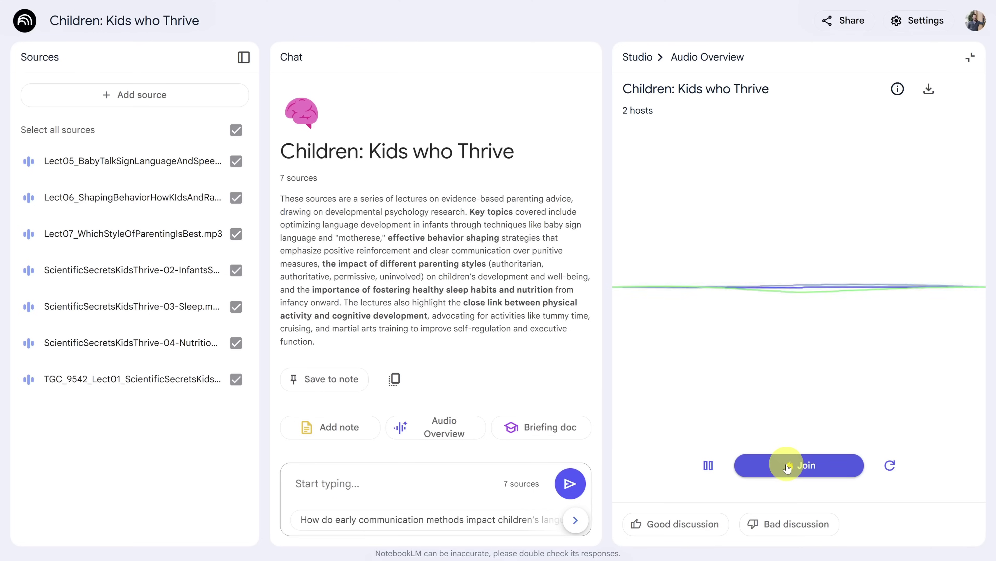
click(788, 467)
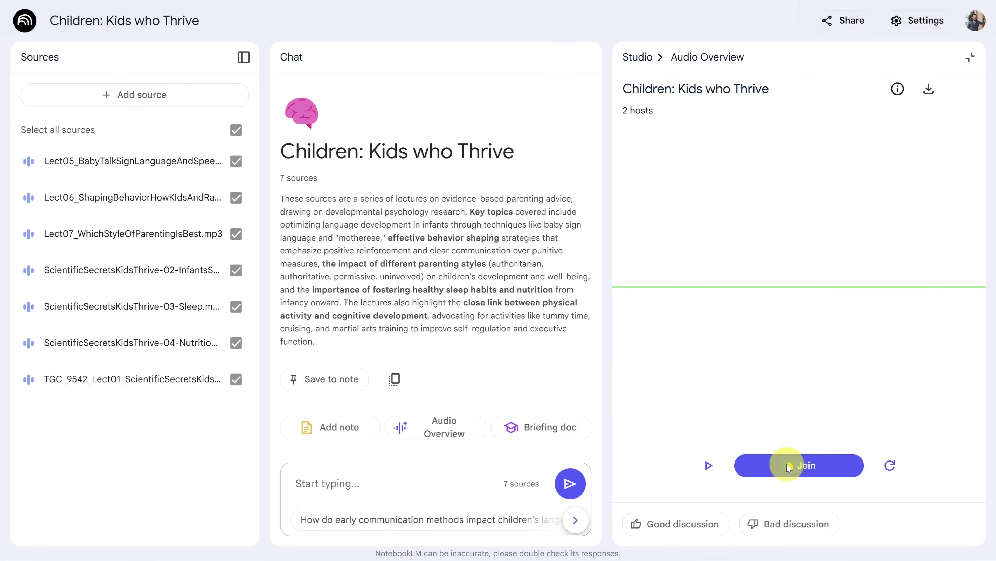
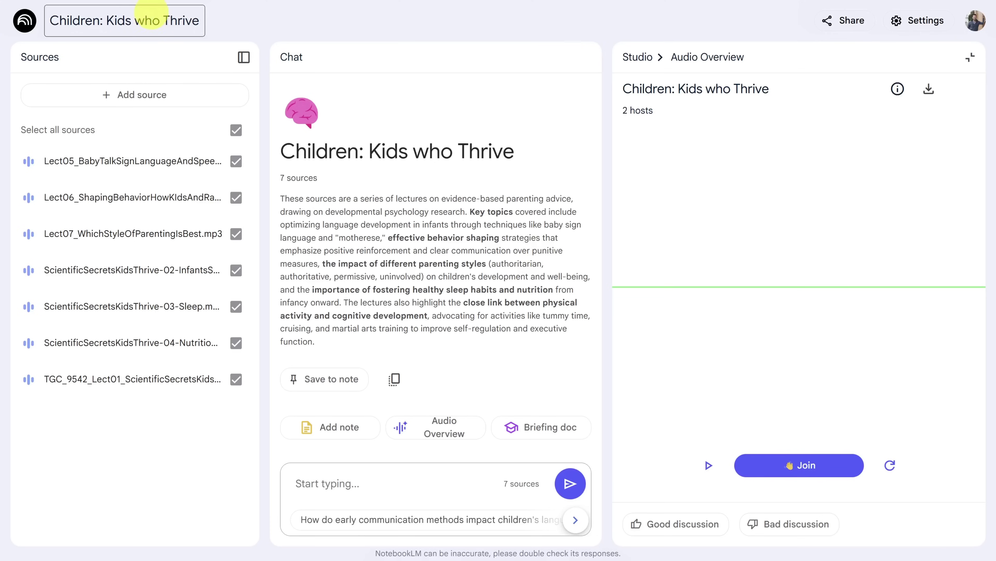
Create a new notebook and, after reviewing the handwritten chapter notes, upload Continuous Discovery Habits.pdf as its source.
click(24, 25)
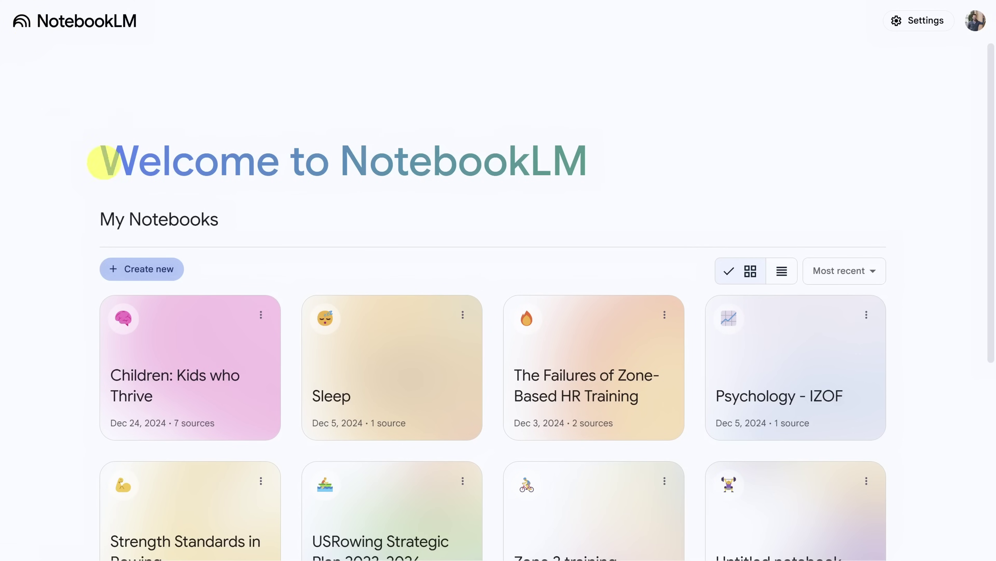
click(151, 271)
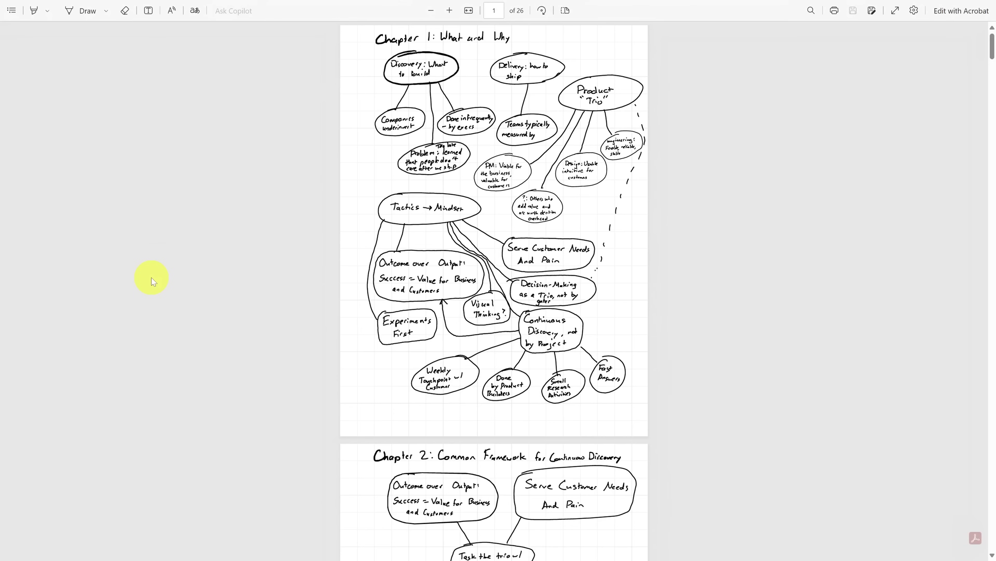
scroll(310, 297, down, 1)
scroll(310, 296, down, 17)
scroll(290, 284, down, 20)
scroll(292, 277, down, 12)
scroll(292, 276, down, 9)
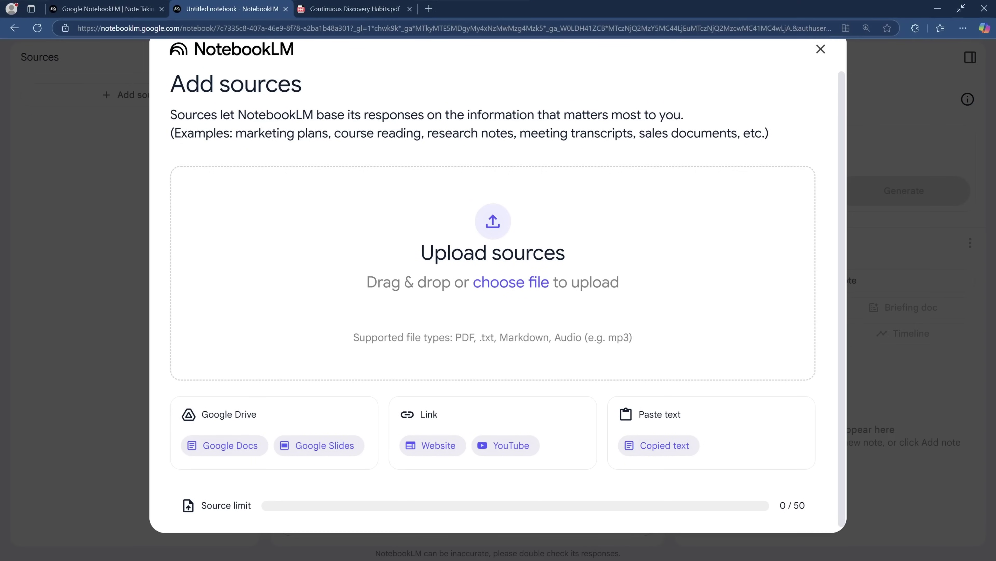
drag(405, 222, 400, 232)
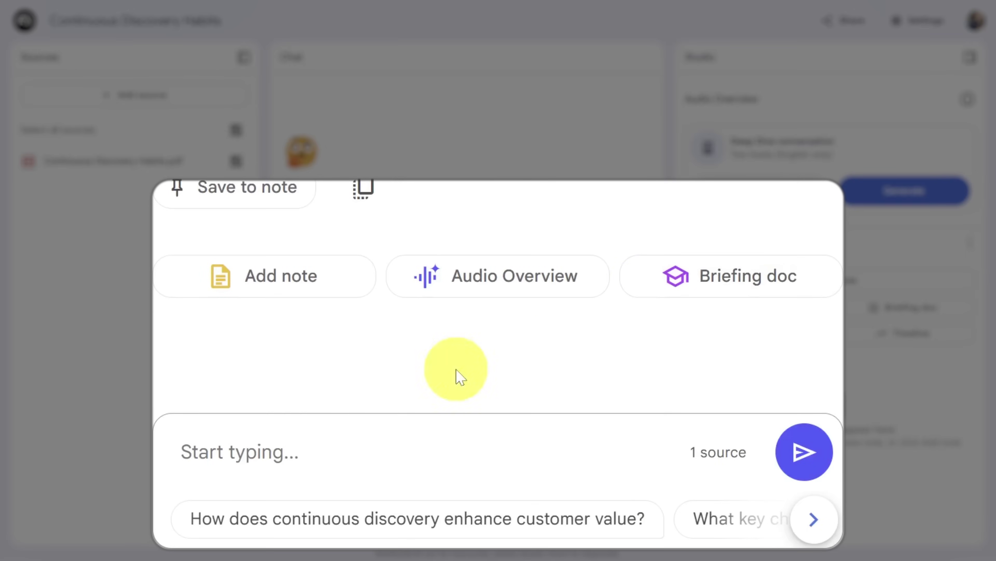
Ask for one thing to teach the whole team tomorrow to nudge them towards the Continuous Discovery model, and check citation 4 on the Product Trio.
text(What is one thing that I can teach tomorrow to my whole team to start nudging them towards the Continuous Discovery model?)
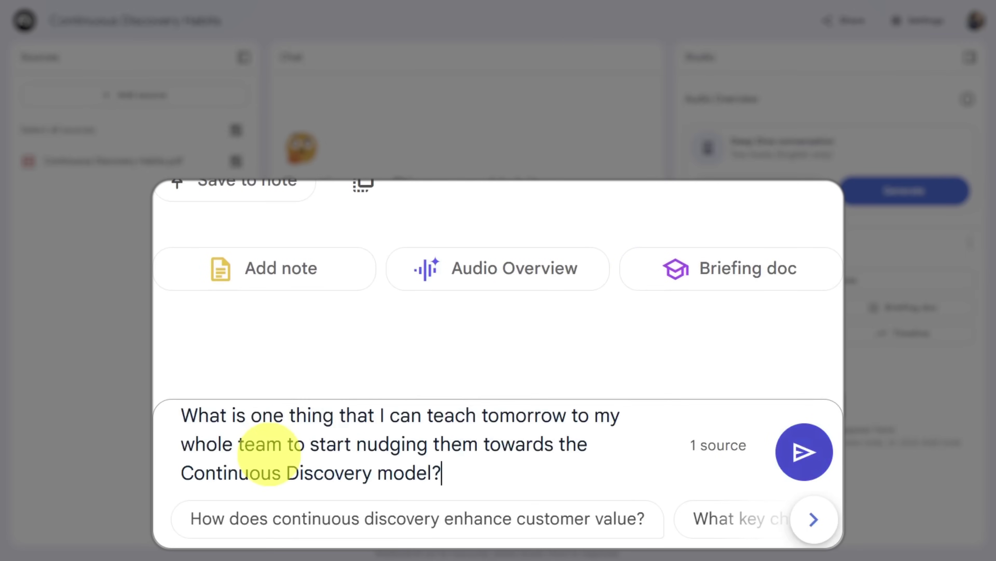
key(Return)
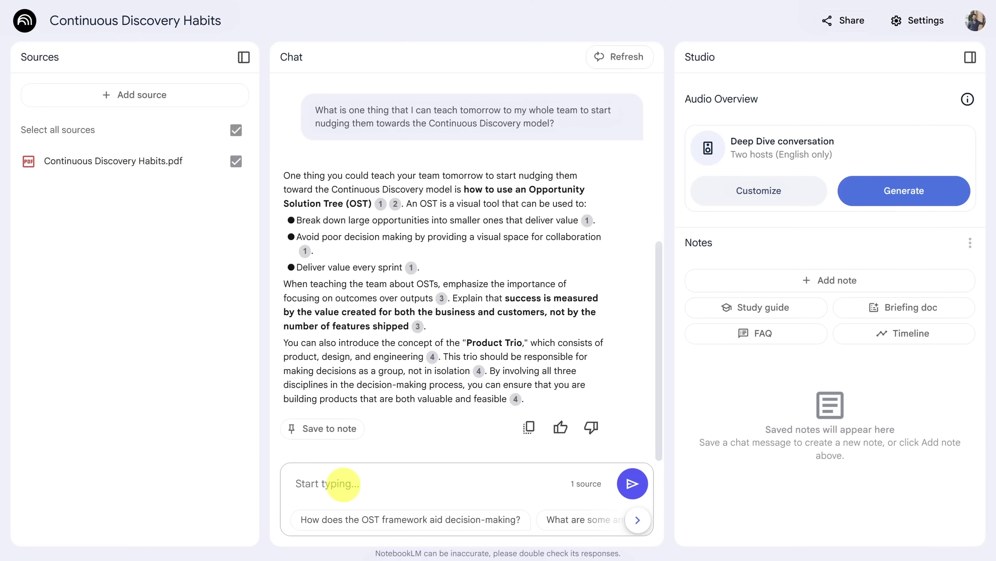
click(431, 357)
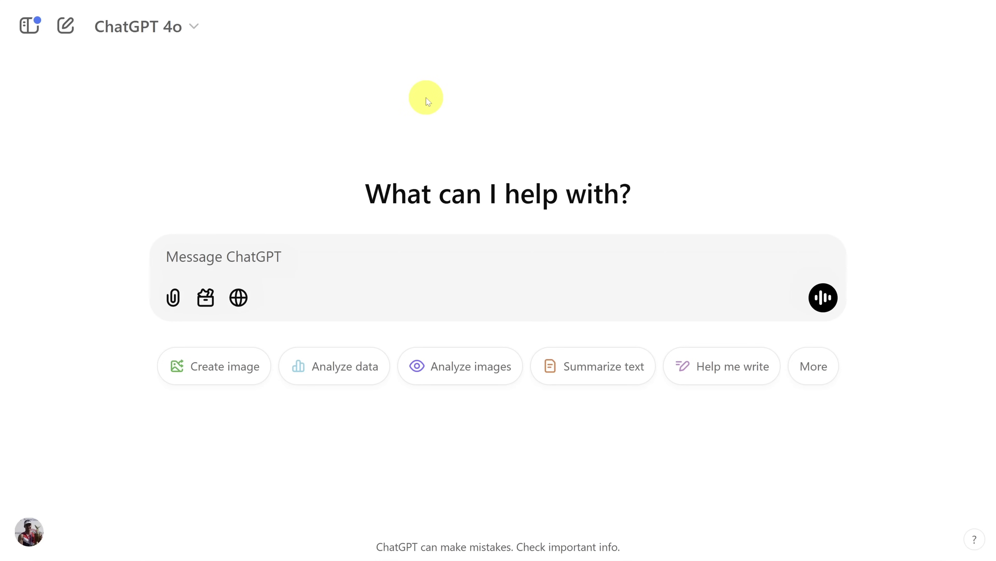
Ask ChatGPT for profiles enabling an AI to impersonate and advise as Marcus Aurelius, Alex Hormozi, Andrew Huberman, Yoda, Tony Stark, Sherlock Holmes and Theodore Roosevelt.
click(251, 256)
key(ctrl+v)
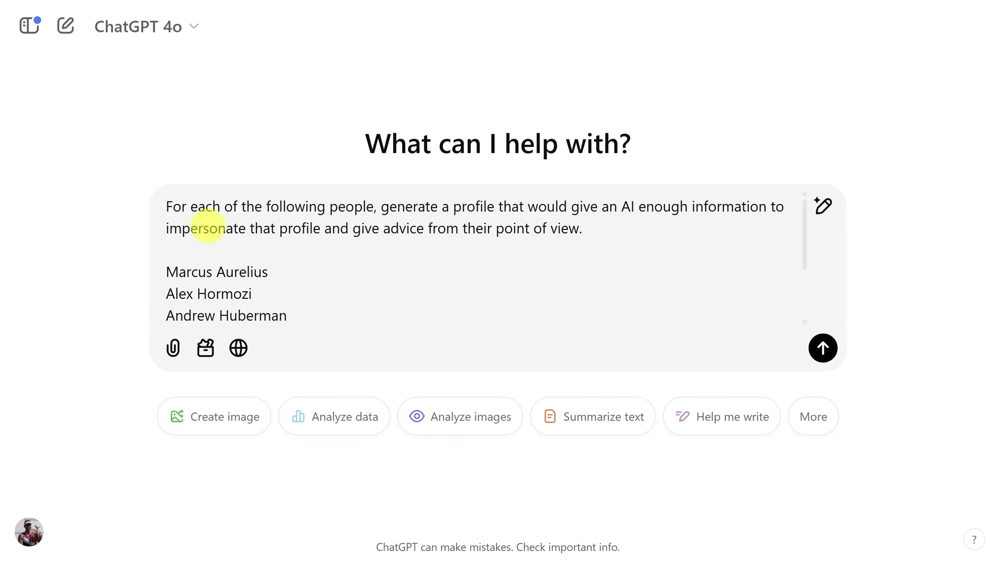
drag(168, 208, 495, 207)
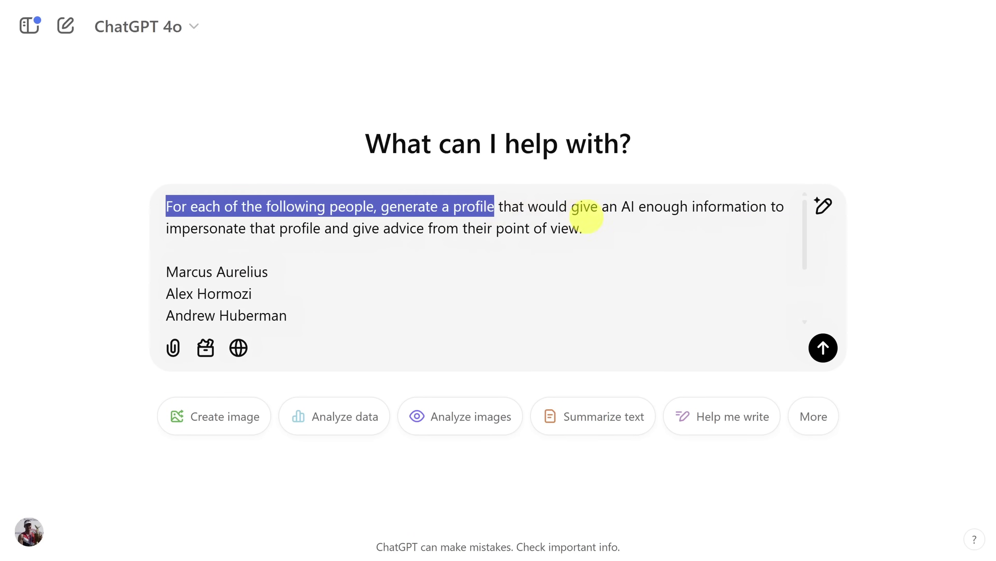
drag(805, 224, 810, 289)
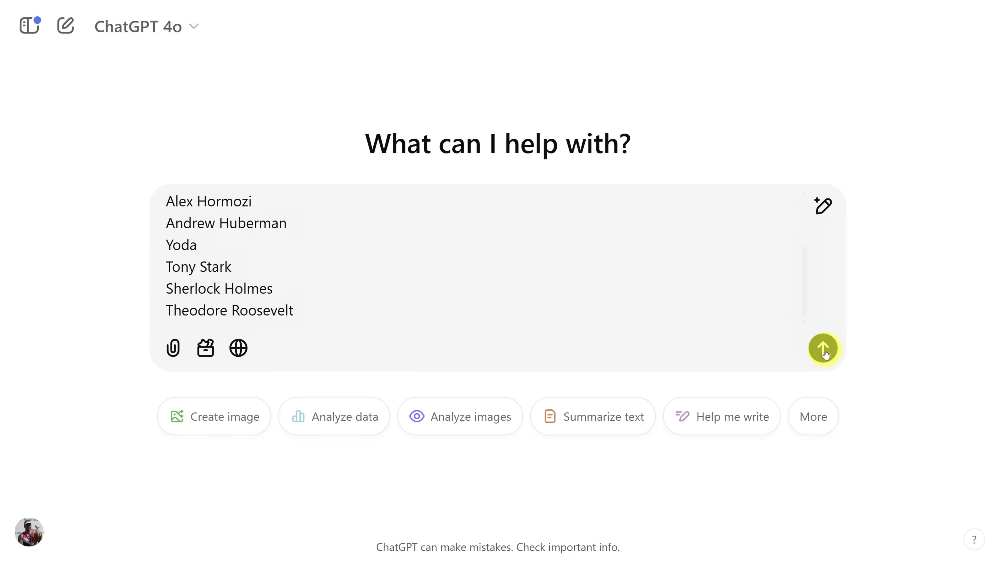
click(823, 348)
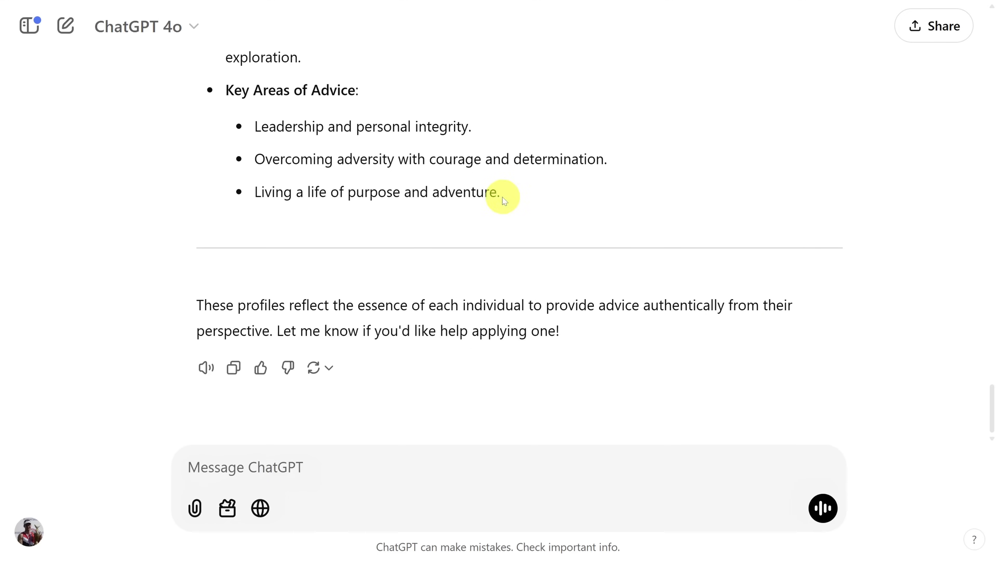
Copy the generated advisor profiles from ChatGPT and insert them as a copied-text source in a new NotebookLM notebook.
drag(505, 201, 189, 398)
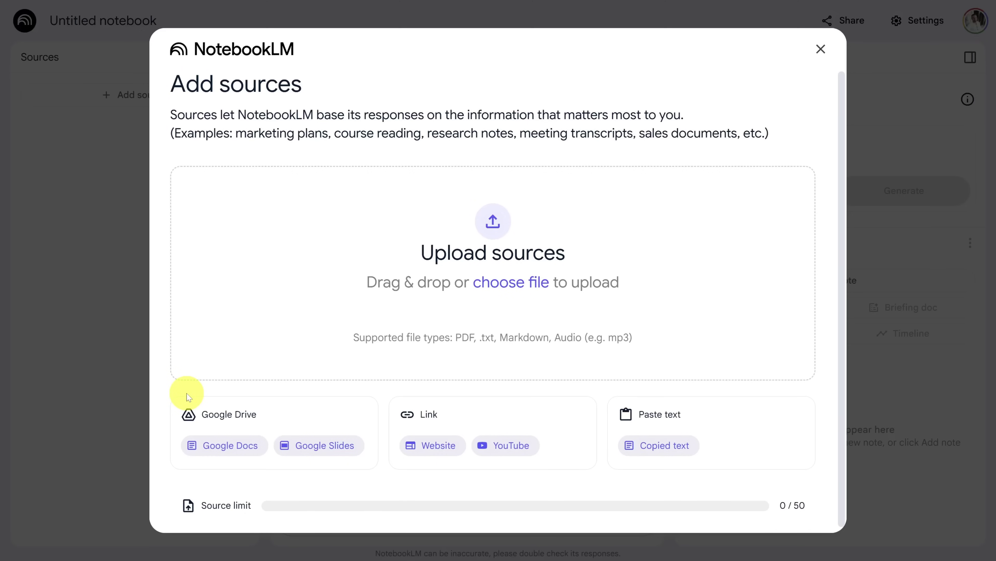
click(653, 445)
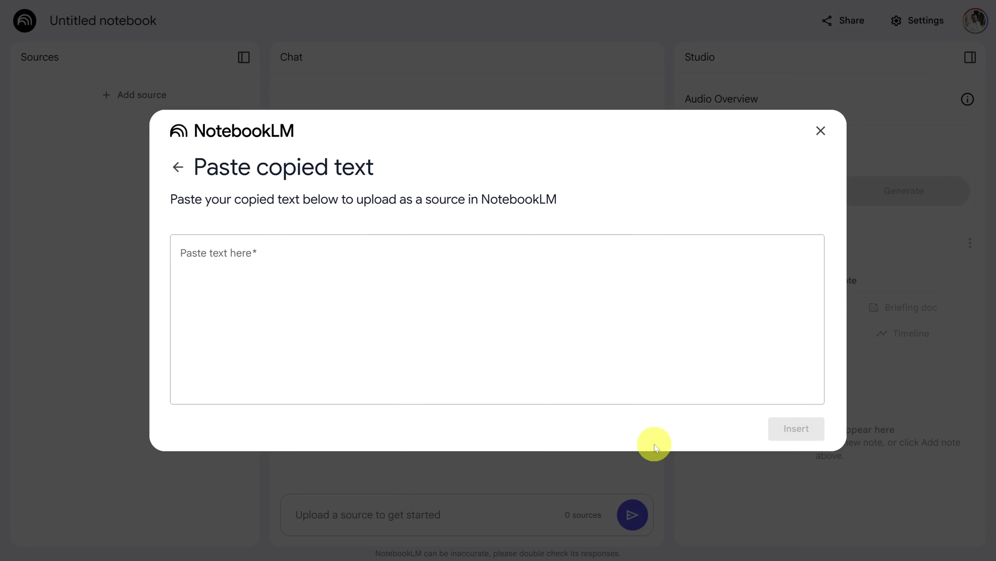
click(389, 310)
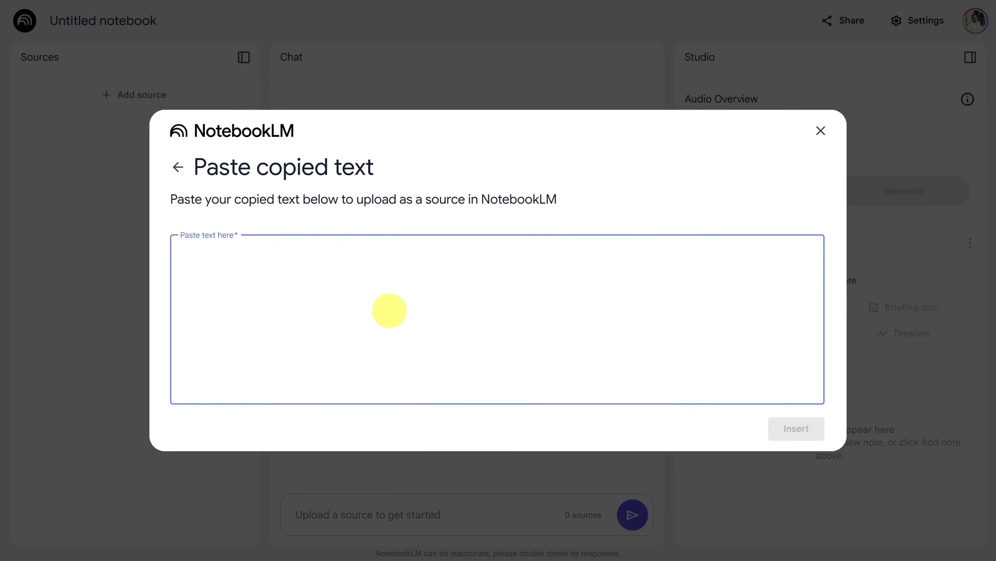
key(ctrl+v)
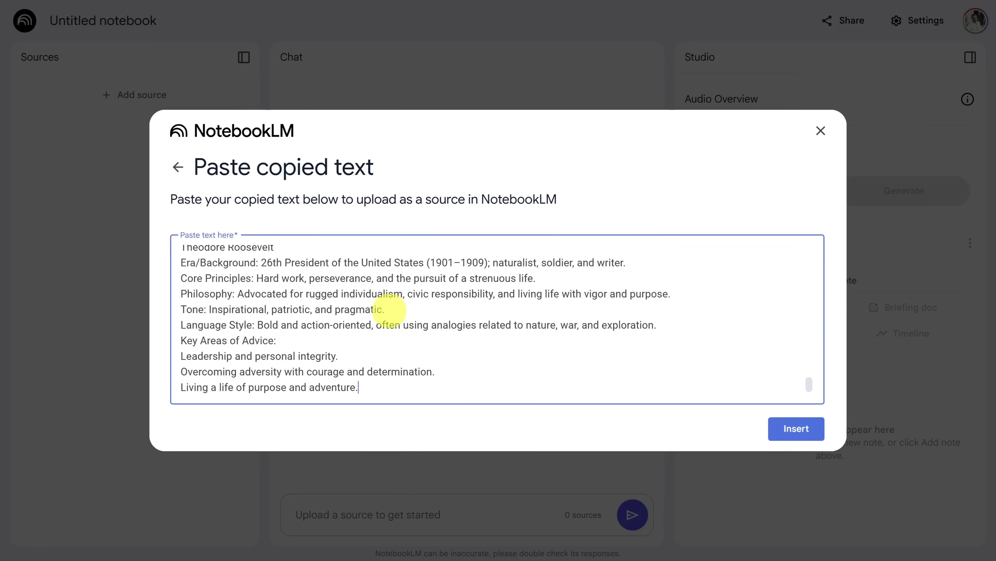
click(797, 429)
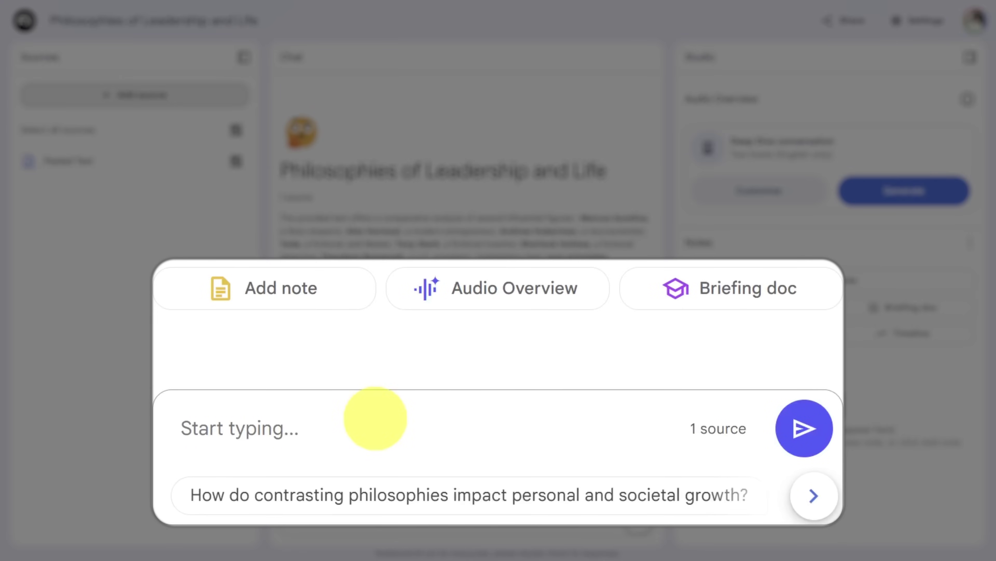
Ask each persona, as a member of a personal board of advisors, how to balance meaningful work and raising children, and review the answers.
click(375, 418)
text(Treat each of the personas described in the sources as its own person on my personal board of advisors. Respond as each advisor giving me advice on the following question:  How I should balance meaningful work and raising children?)
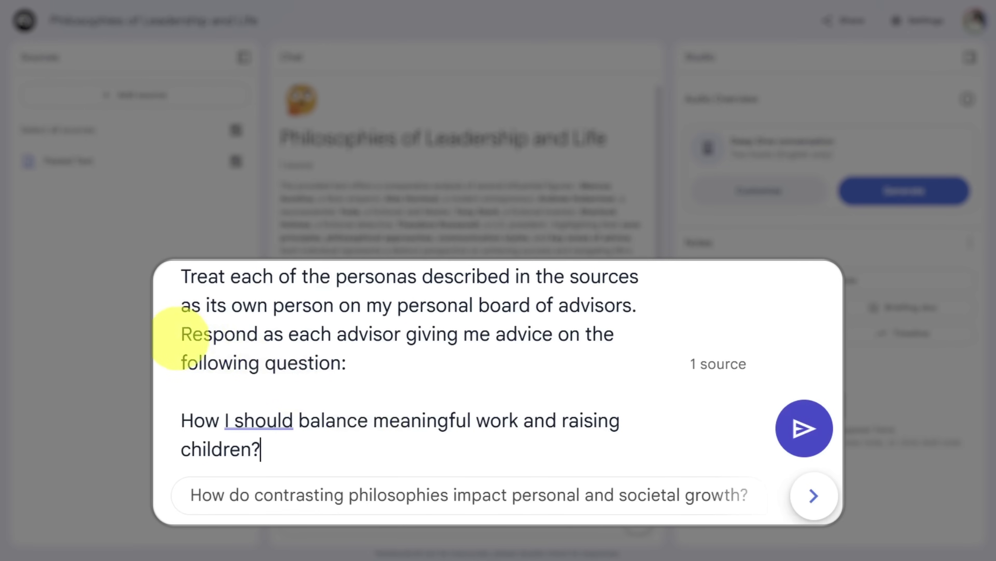
drag(181, 417, 296, 438)
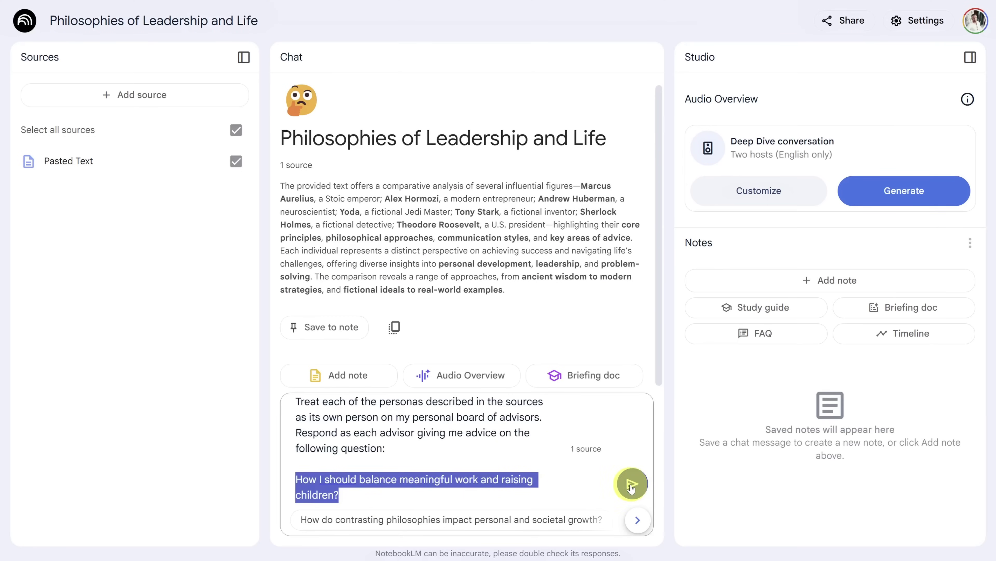
click(804, 428)
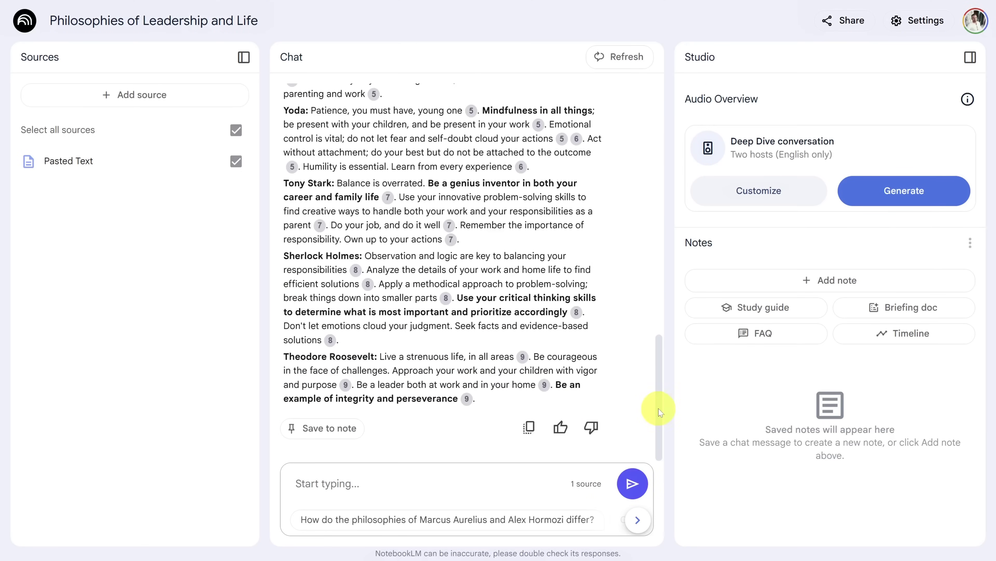
drag(659, 410, 663, 299)
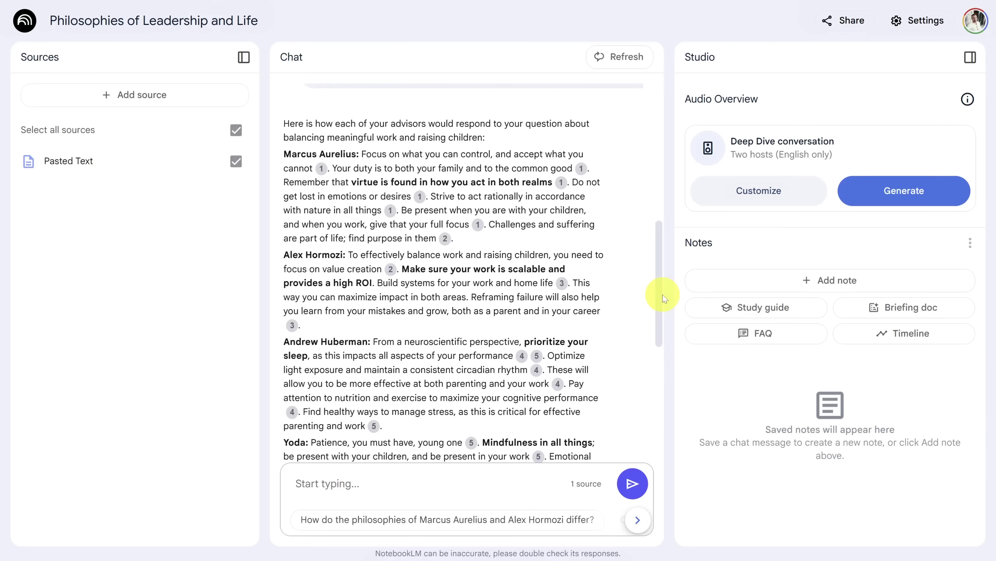